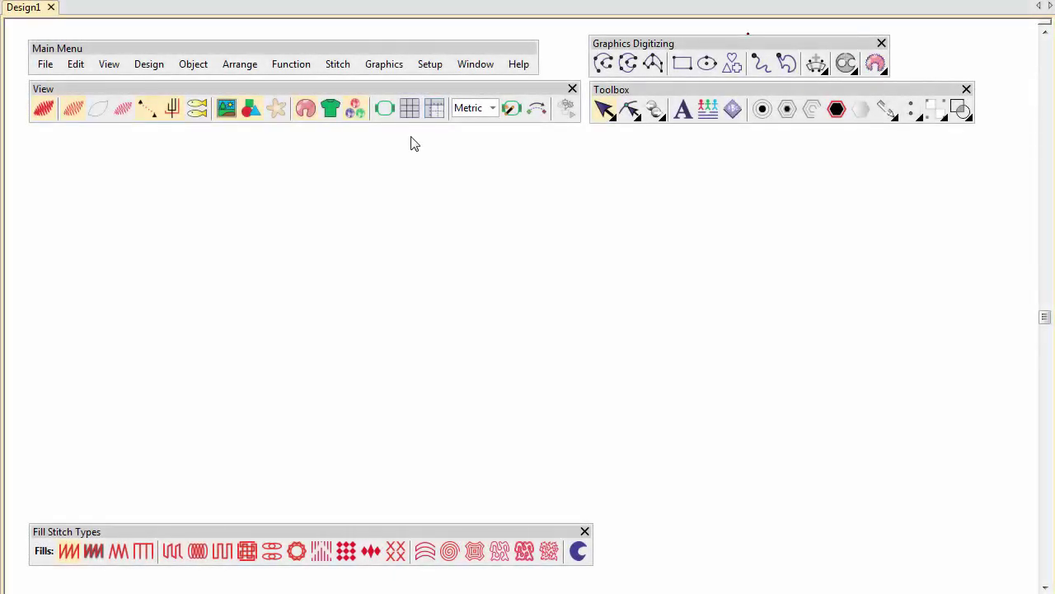
Step: Turn on the grid and rulers, then set 0.5 mm horizontal grid spacing with snap to grid
click(406, 113)
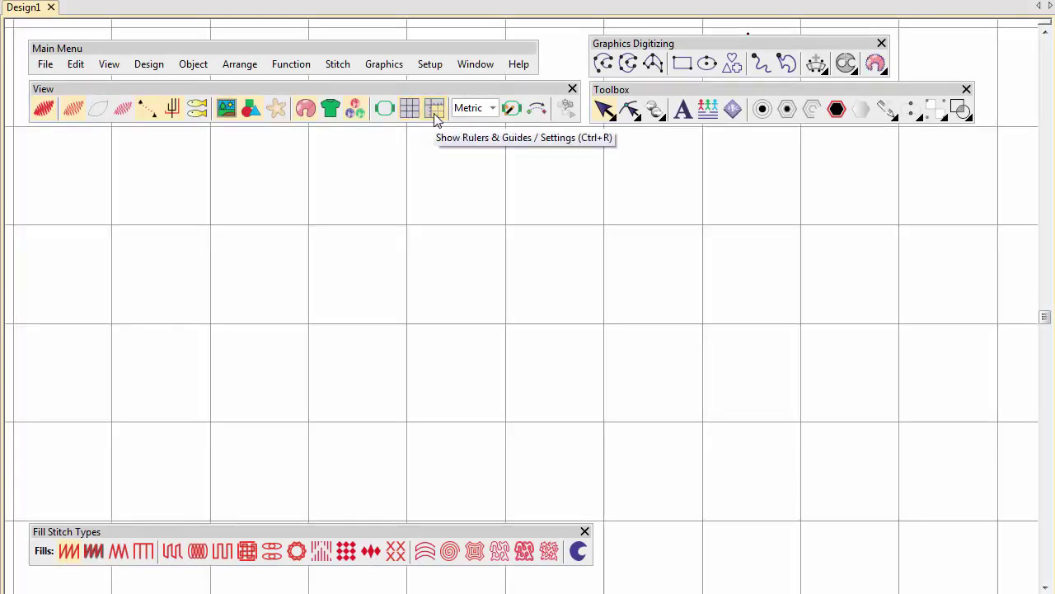
click(435, 112)
click(430, 67)
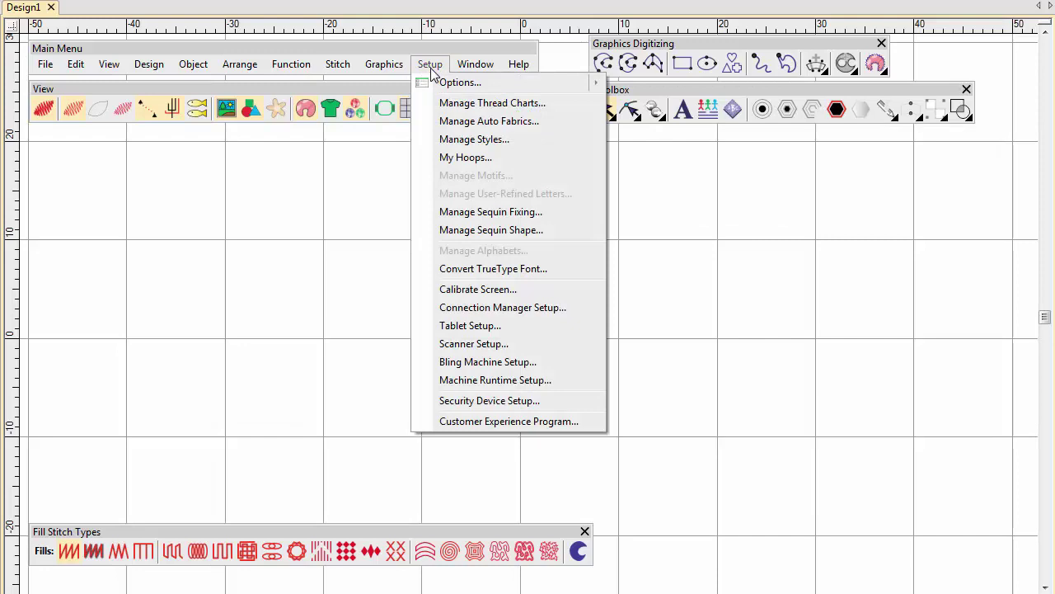
click(431, 78)
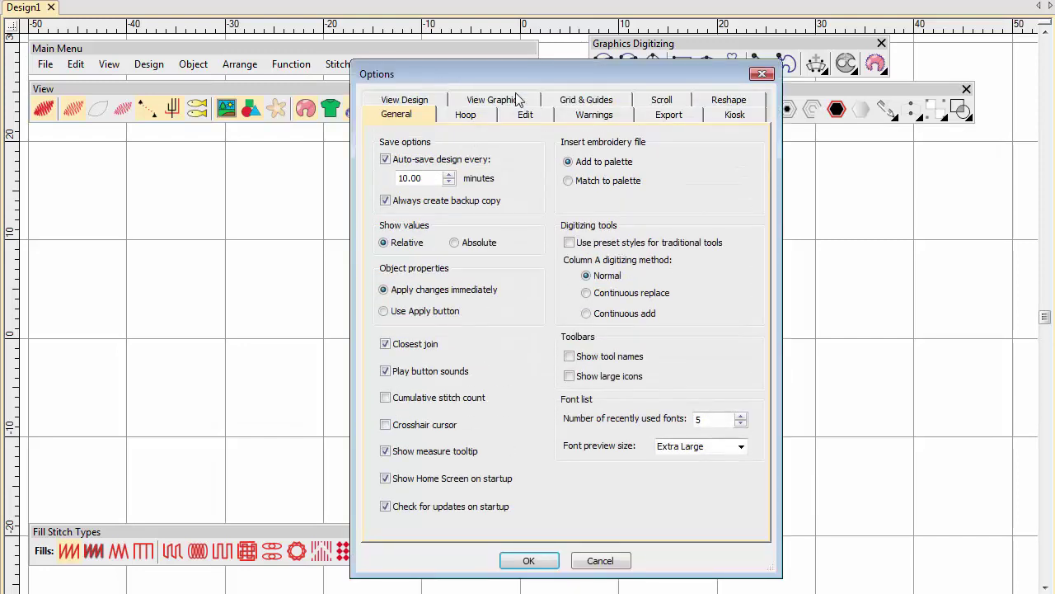
click(574, 102)
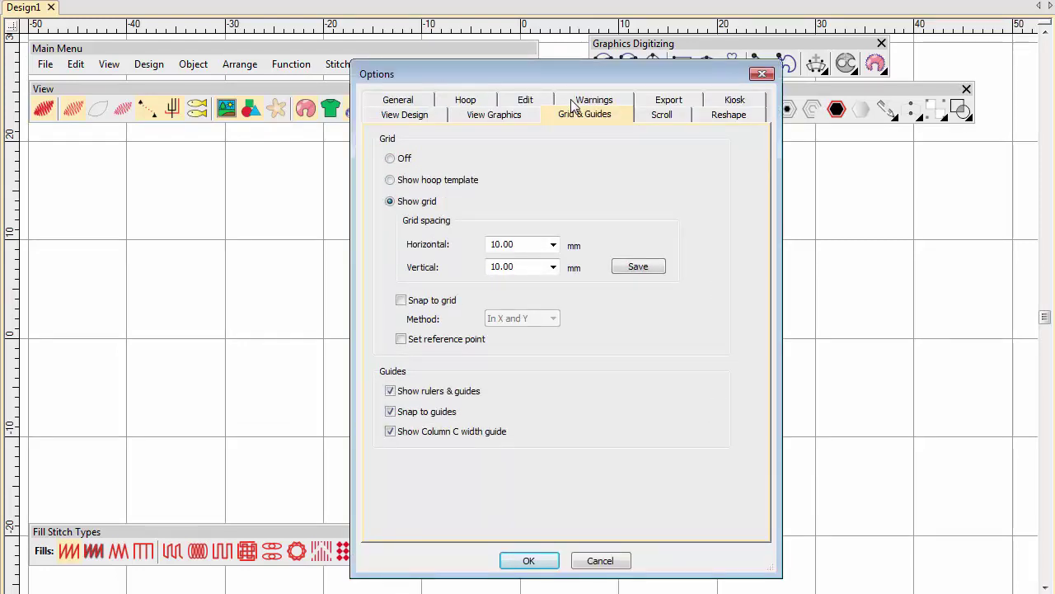
double_click(540, 244)
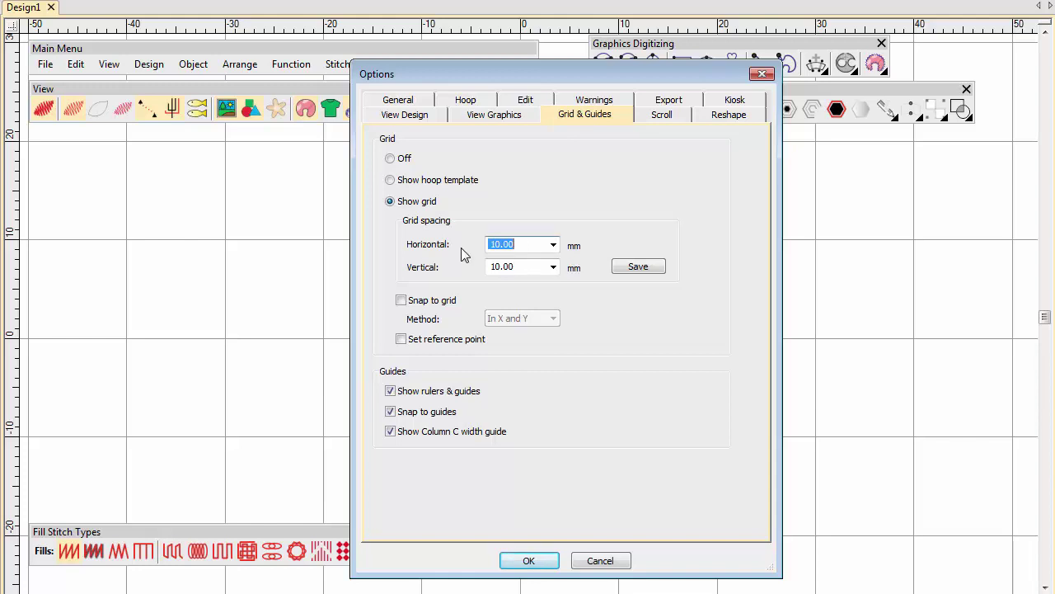
text(0.5)
click(403, 301)
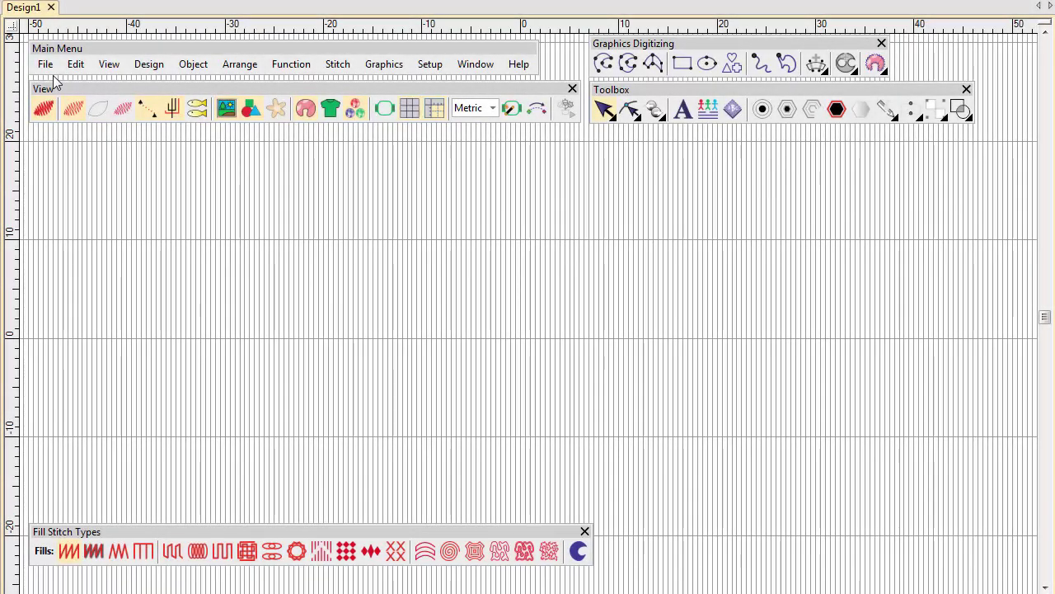
Step: Import the Alphabet Sample.bmp picture into the design
click(45, 64)
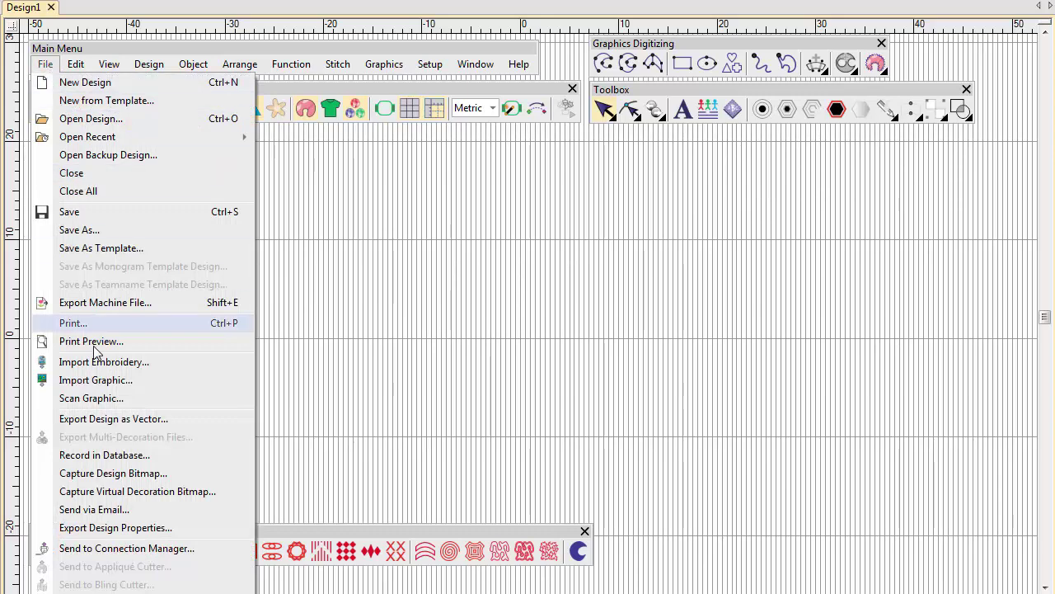
click(96, 379)
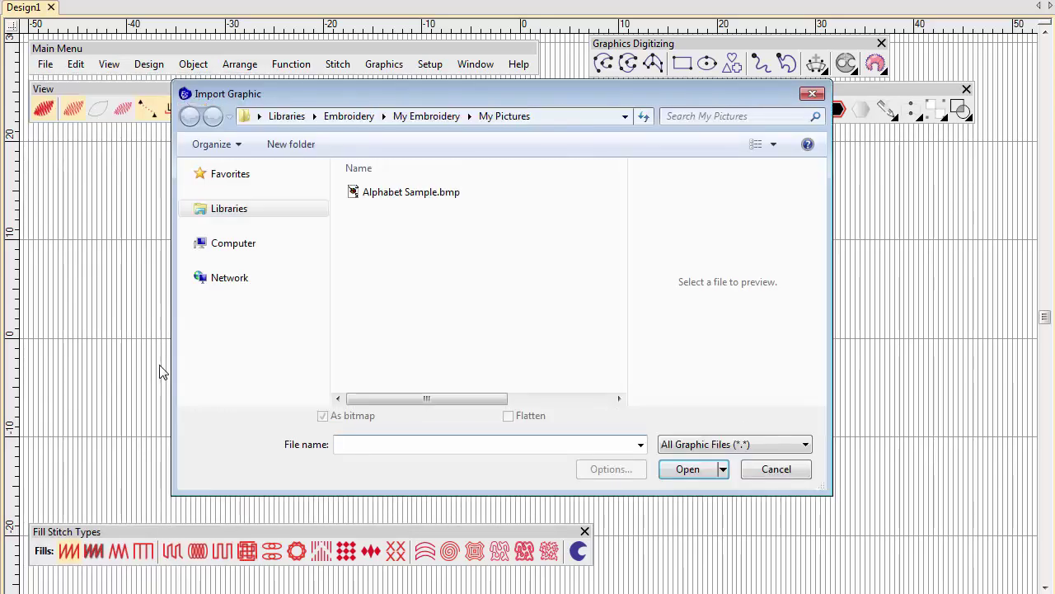
click(415, 195)
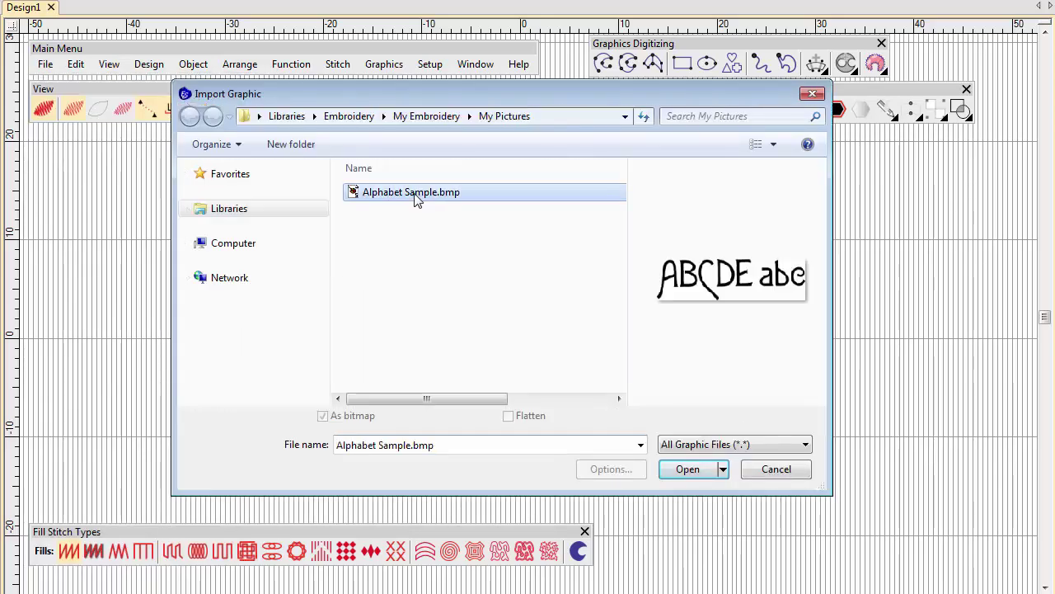
click(678, 468)
Step: Set the ruler zero at the bottom of the E and scale the picture to 90%
scroll(613, 322, up, 3)
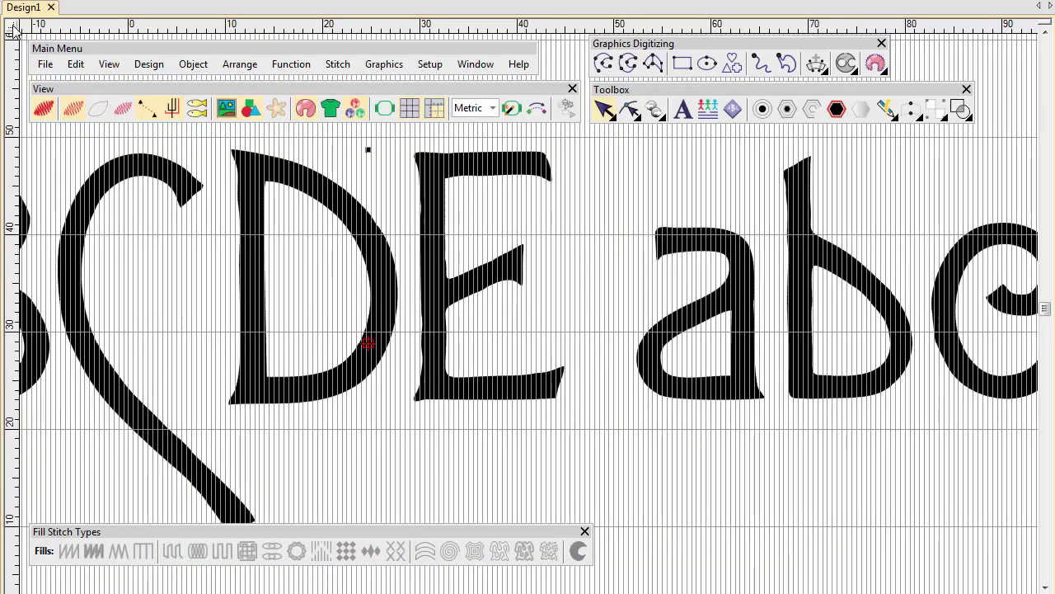
drag(12, 29, 421, 405)
scroll(421, 405, down, 2)
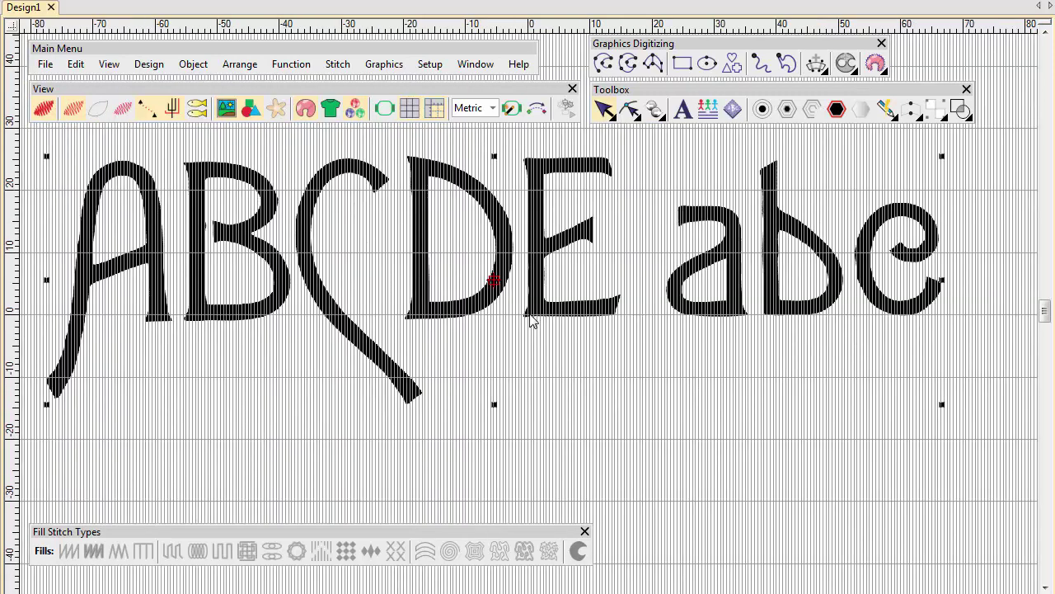
drag(46, 156, 146, 186)
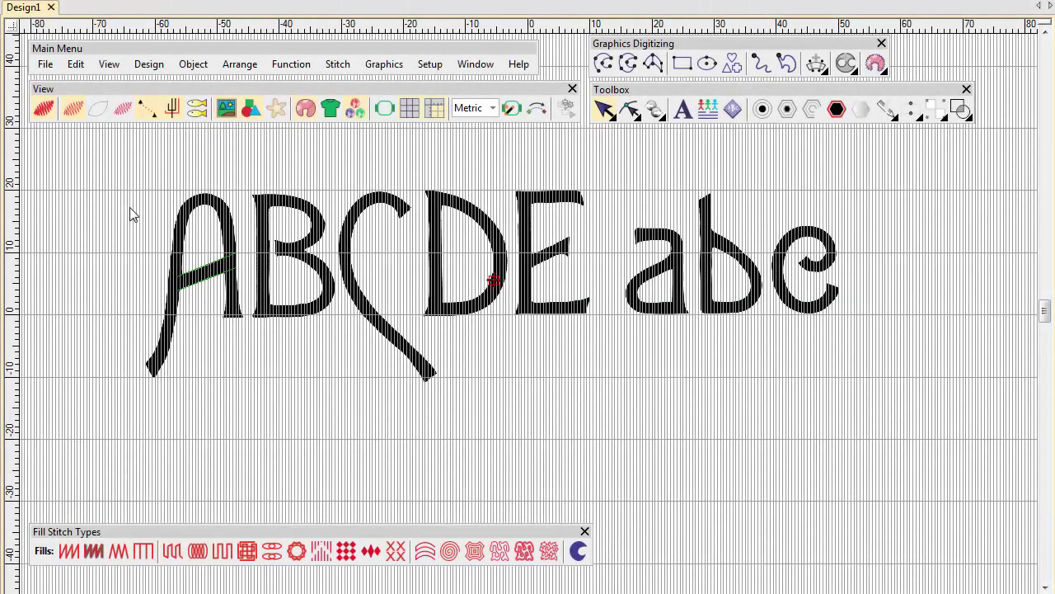
Step: Zoom in on A and B, then trace the A's crossbar as a satin column
key(b)
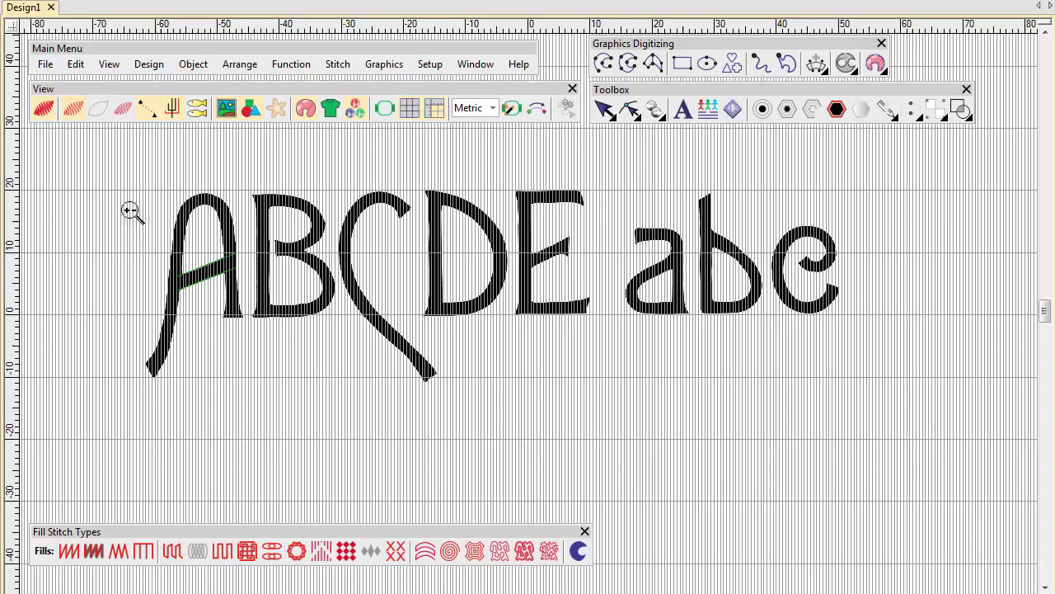
drag(148, 244, 278, 366)
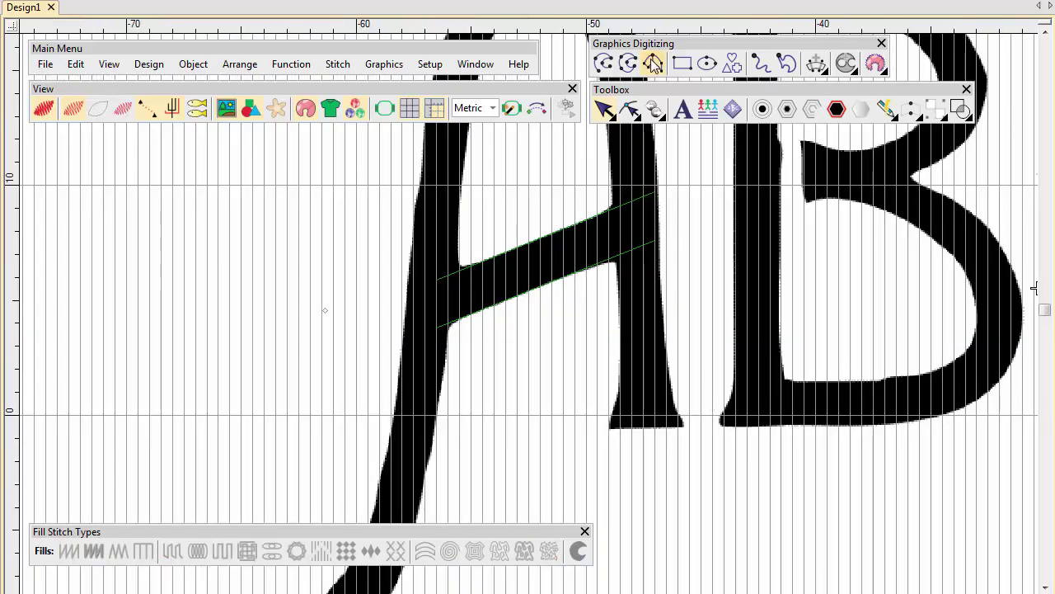
click(650, 60)
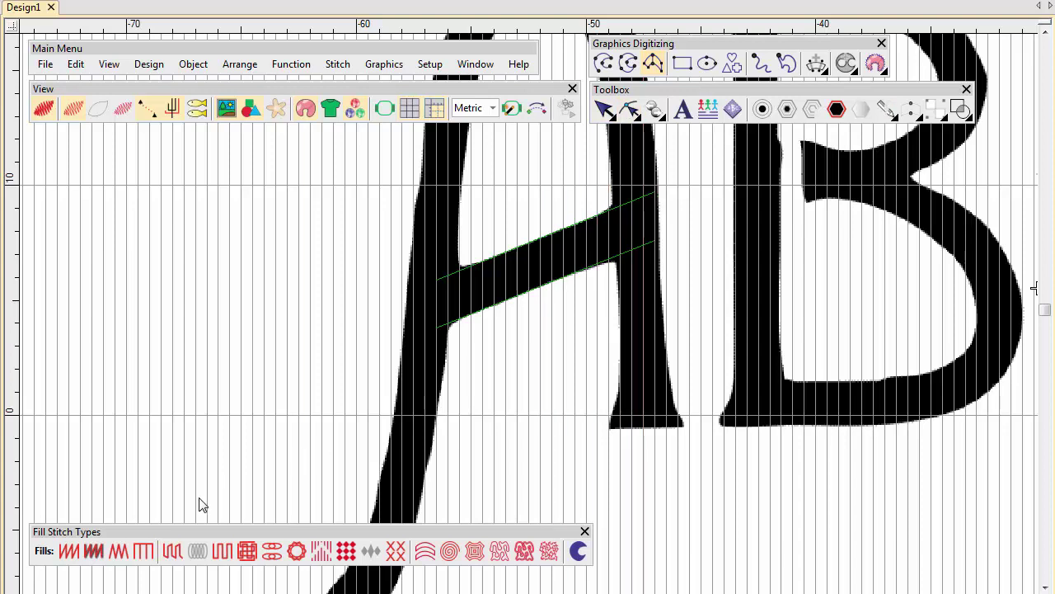
click(71, 551)
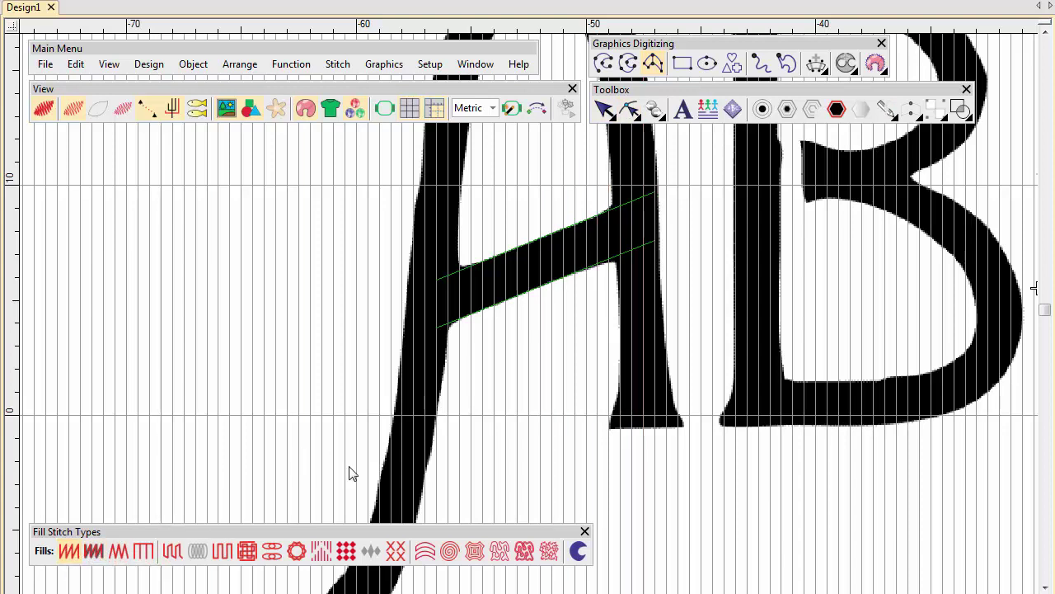
click(449, 274)
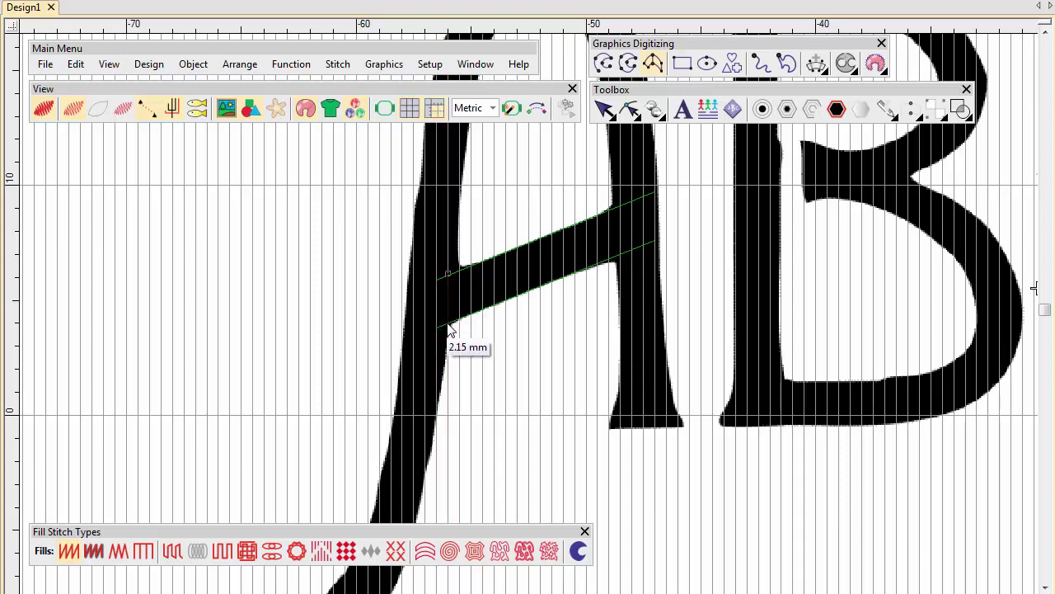
click(447, 325)
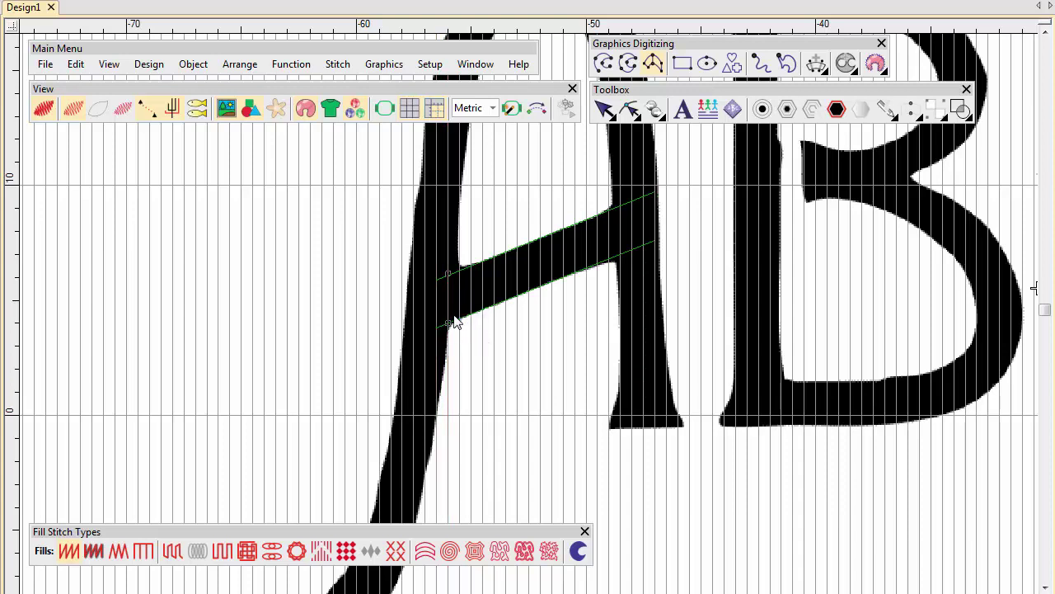
click(629, 201)
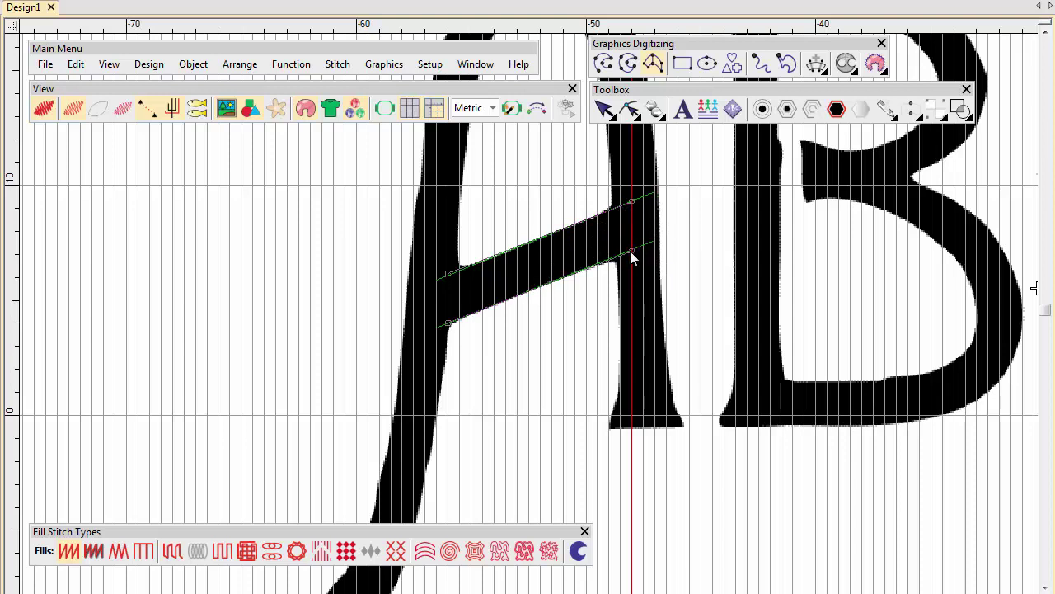
key(Return)
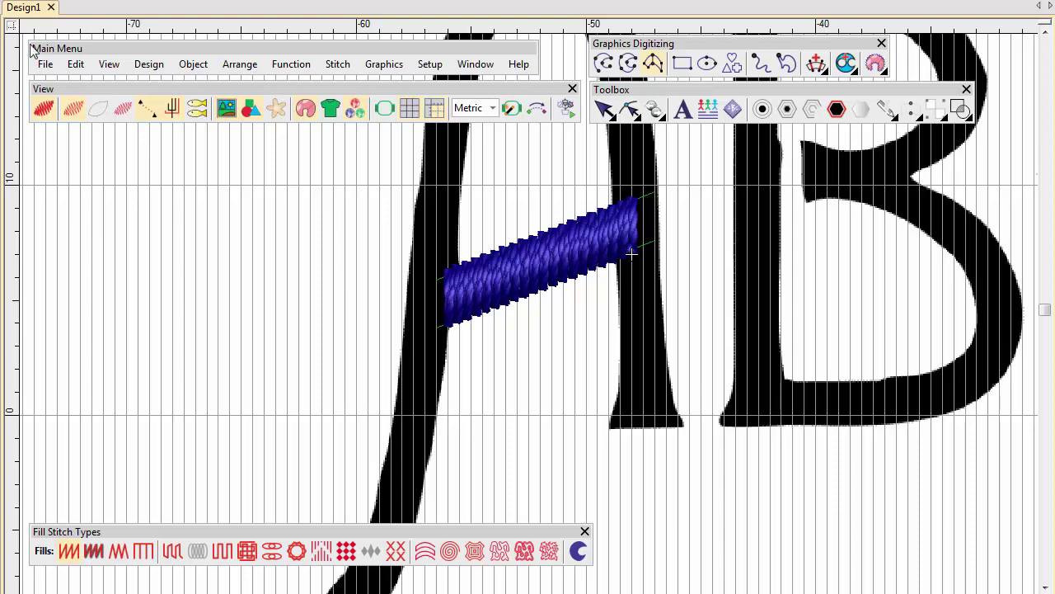
Step: Move the ruler zero to the A's right stem, add a guide there, and measure the stem widths
drag(12, 25, 613, 425)
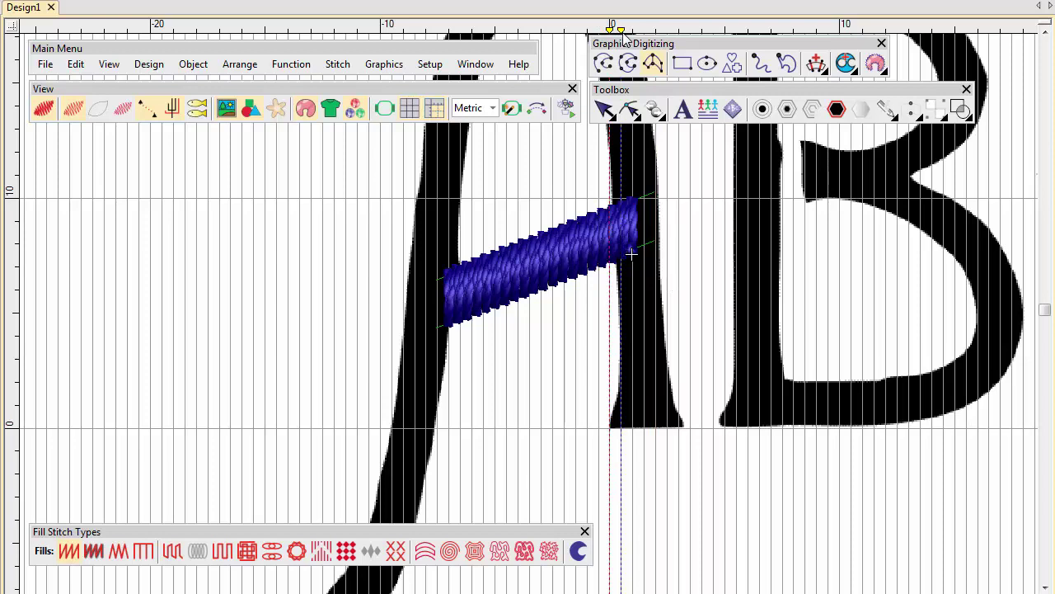
click(667, 34)
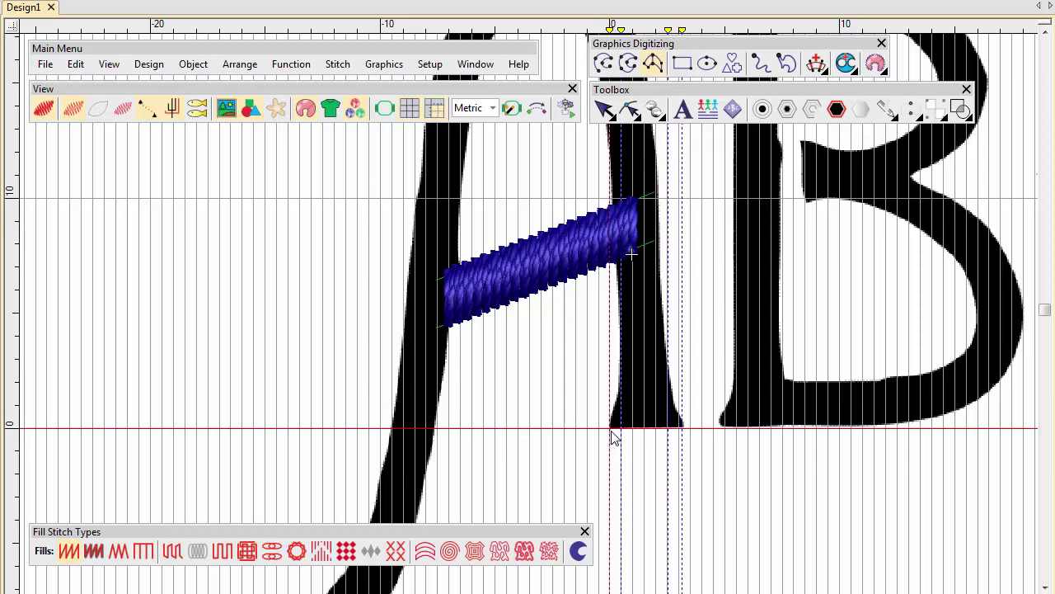
drag(612, 434, 686, 434)
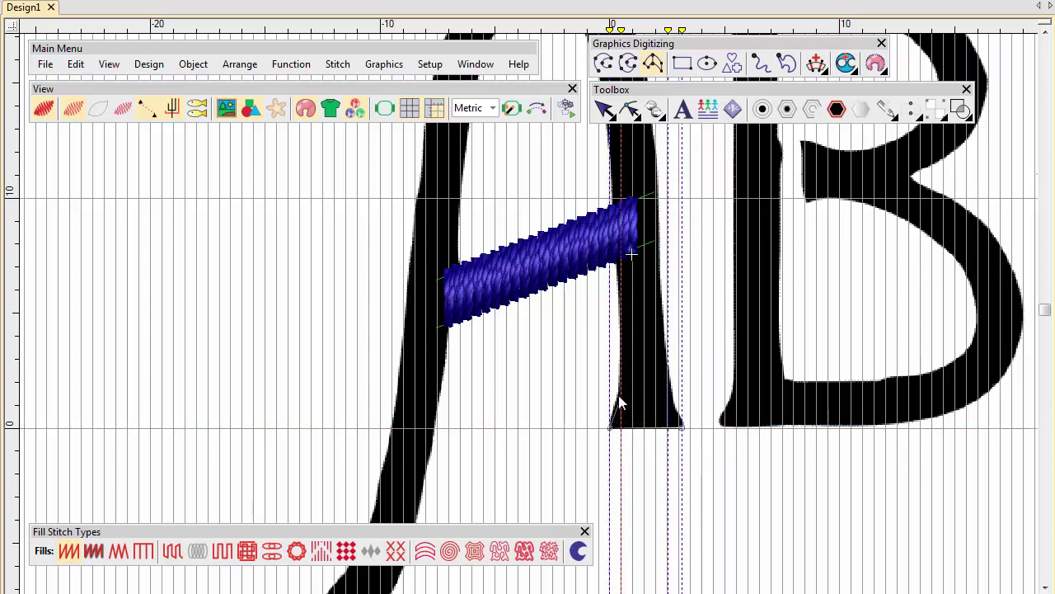
drag(620, 401, 669, 398)
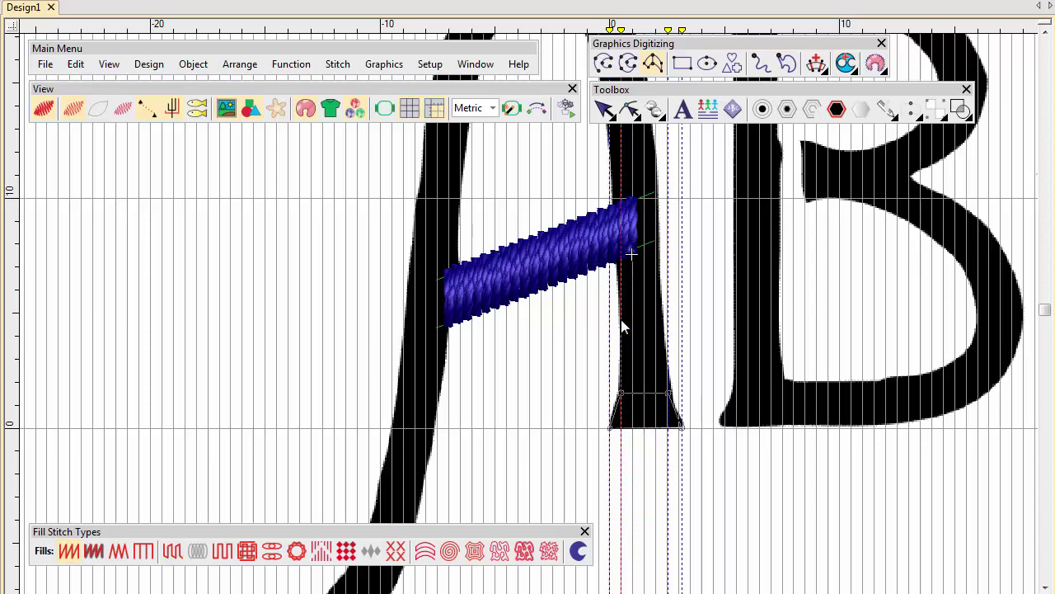
drag(621, 320, 665, 319)
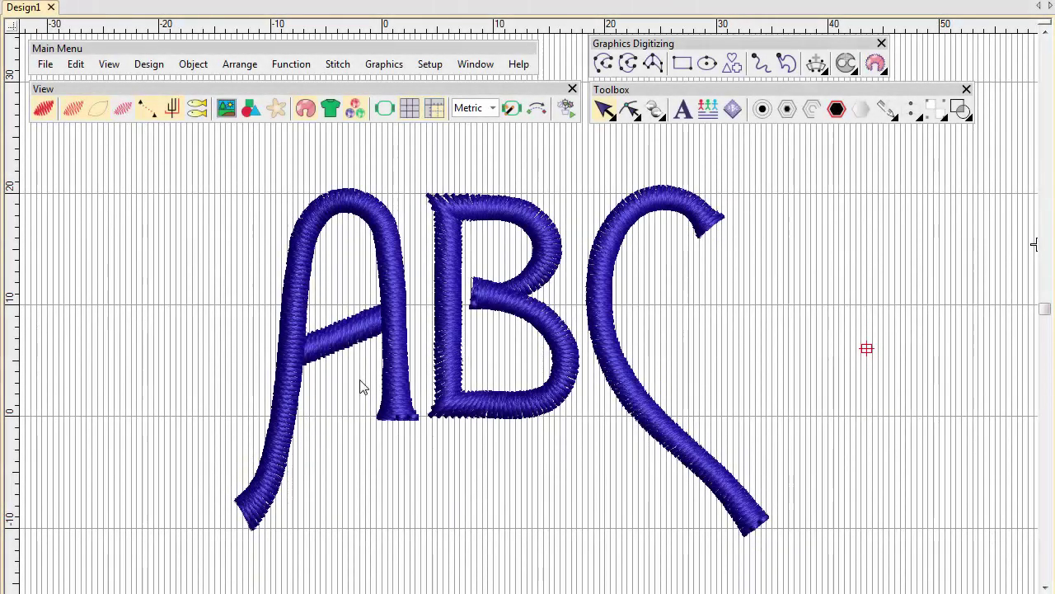
Step: Select the whole digitized letter A and start saving it as an alphabet letter
click(358, 327)
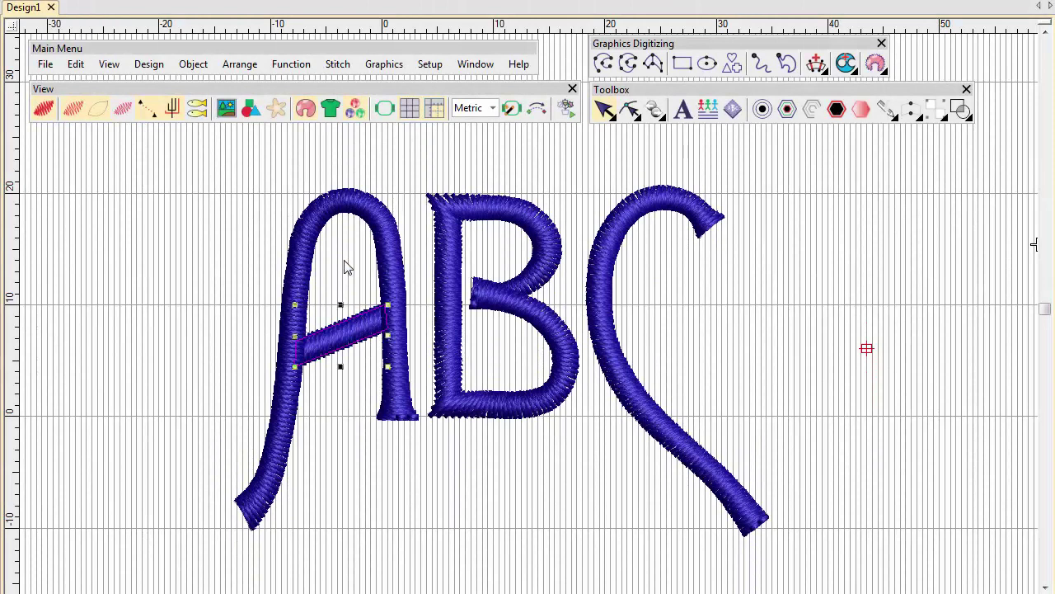
click(334, 210)
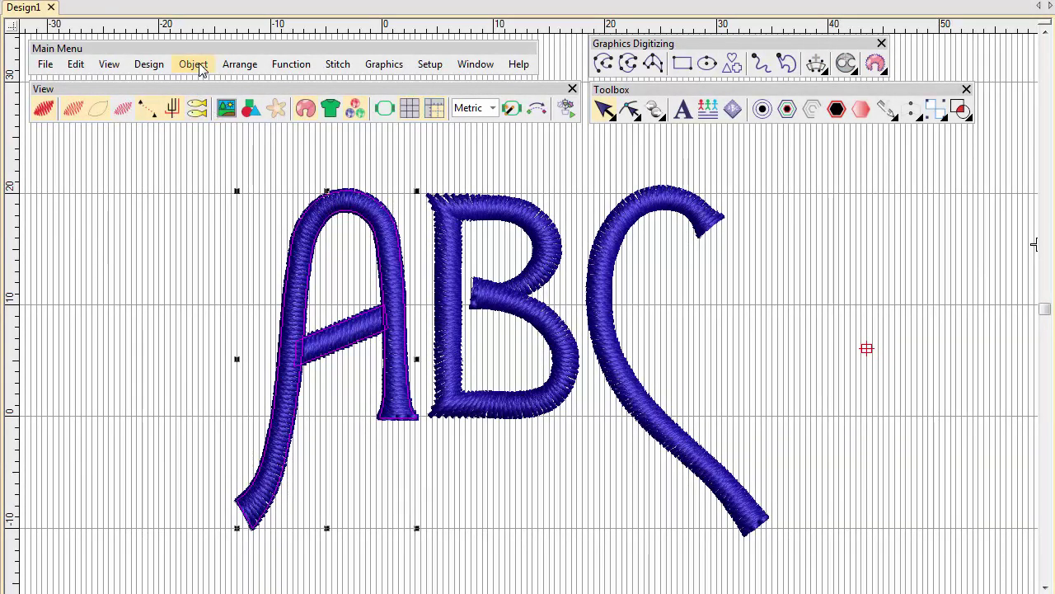
click(196, 65)
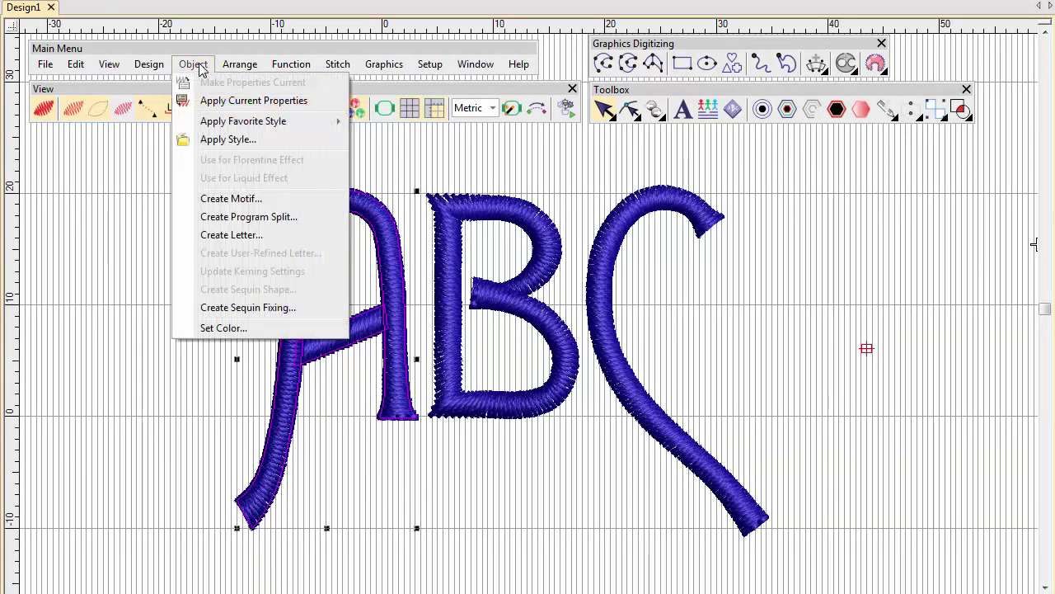
click(218, 237)
Step: Define a new alphabet 'My Alphabets' with 10% letter spacing and Closest join
click(587, 263)
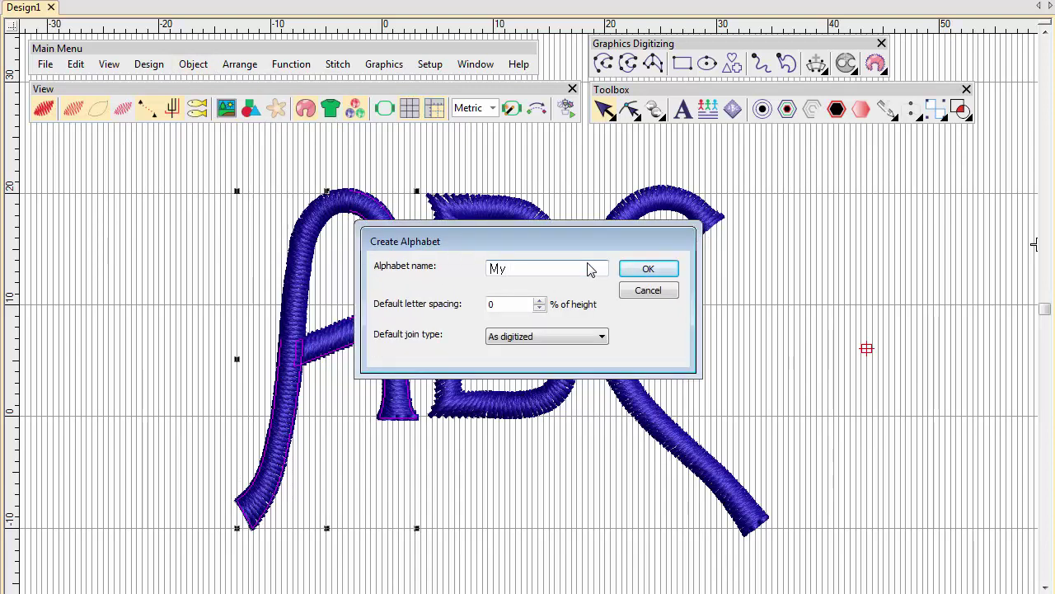
text(My Alphabet)
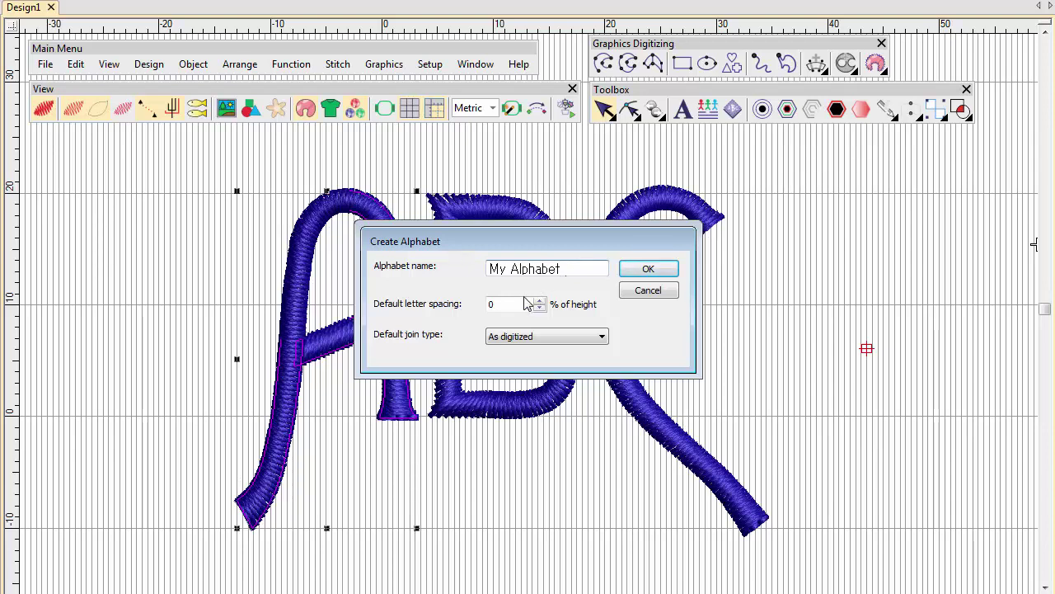
double_click(528, 304)
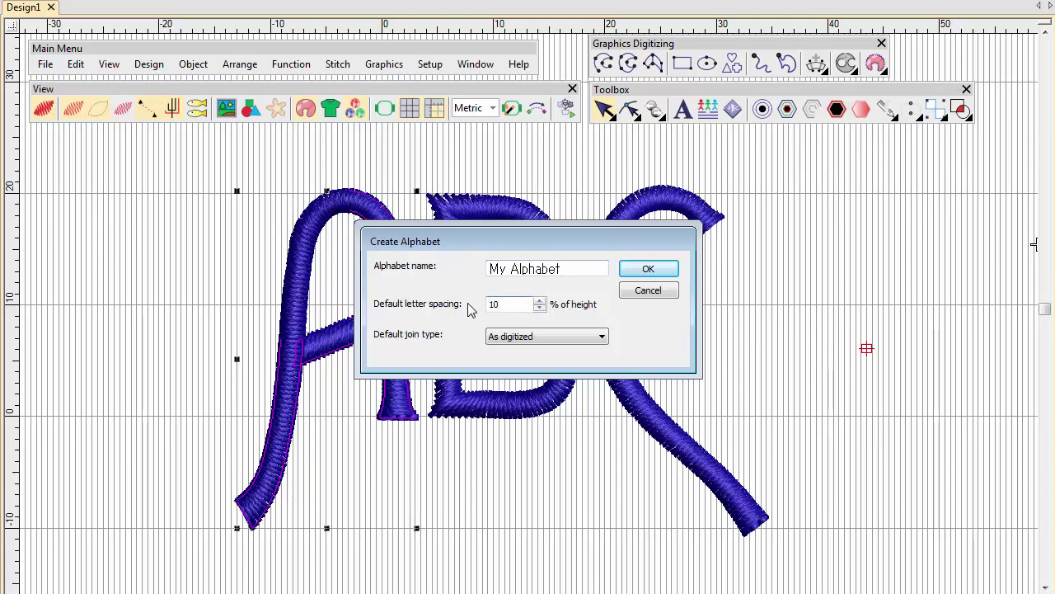
click(534, 337)
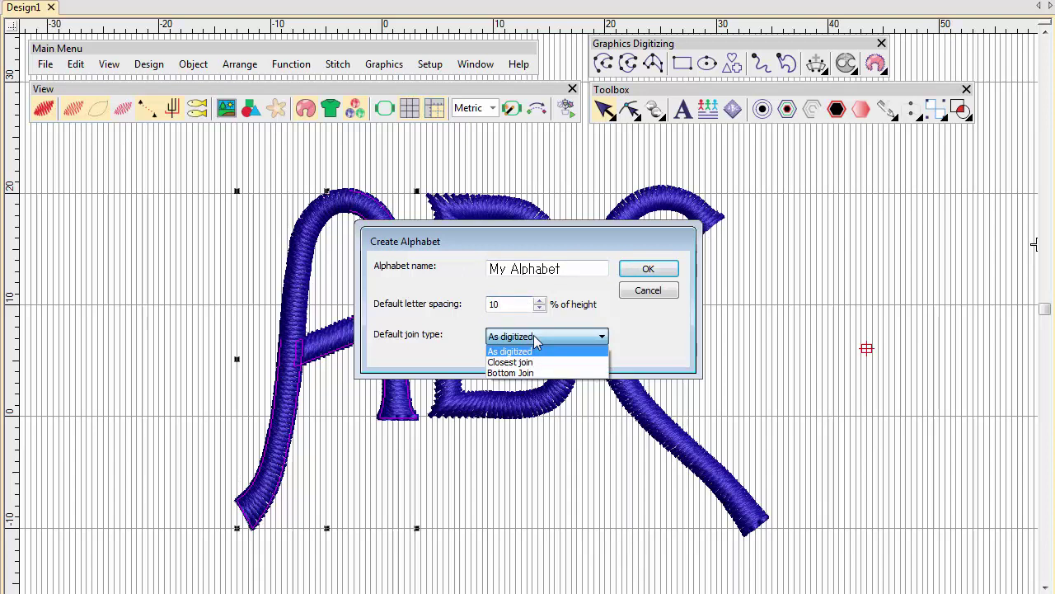
text(s)
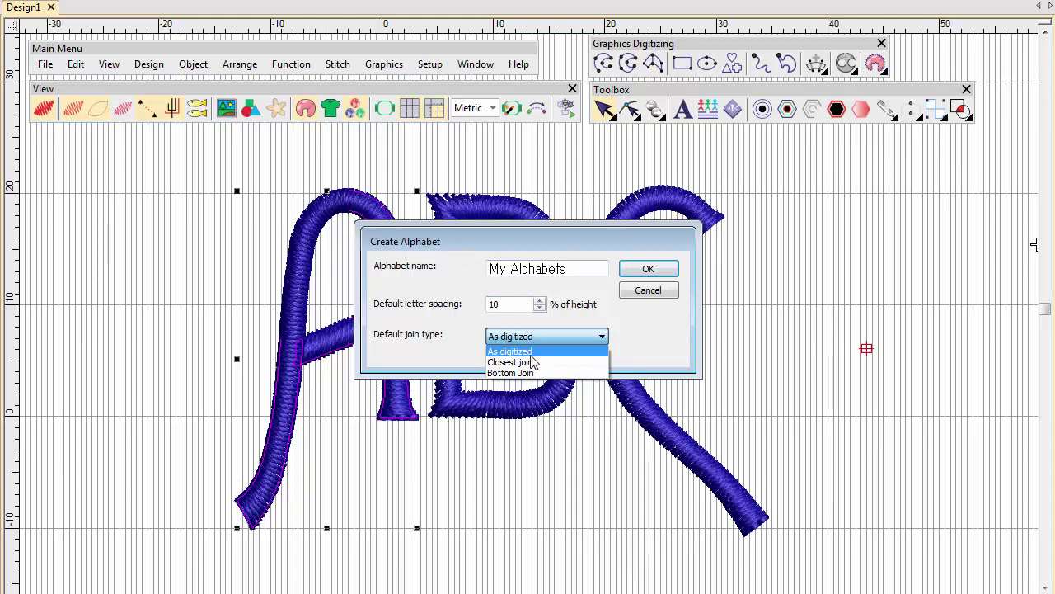
click(534, 362)
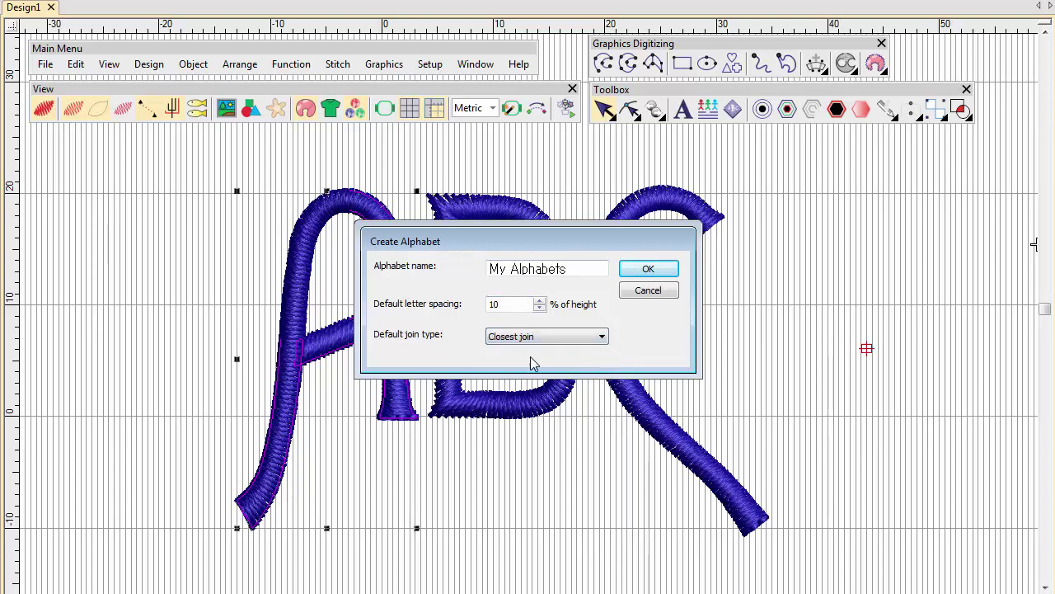
Step: Confirm the new alphabet and name the letter 'A' with a 20 mm reference height
click(649, 270)
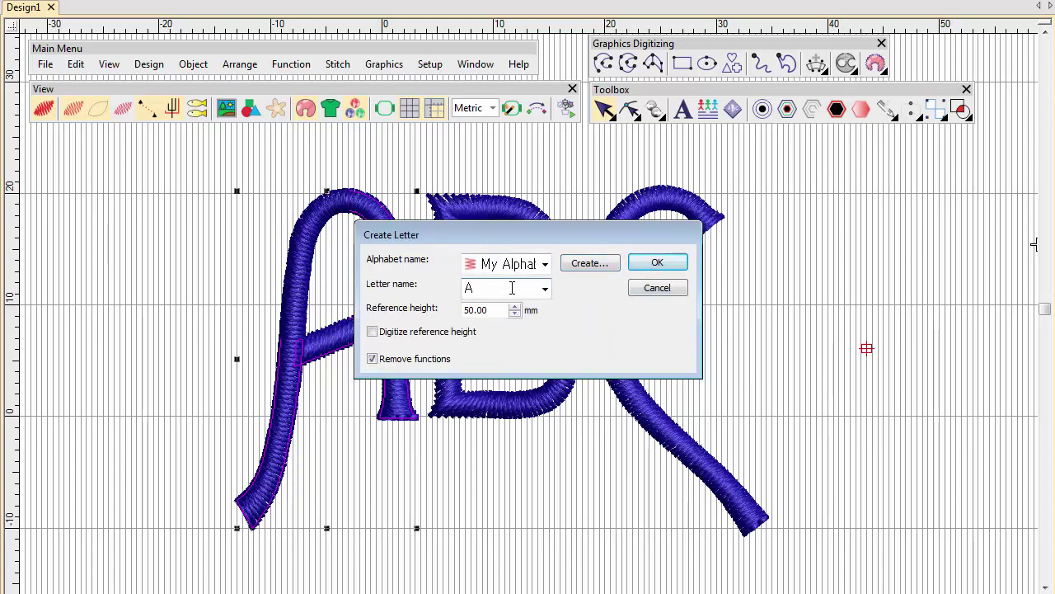
text(A)
key(Tab)
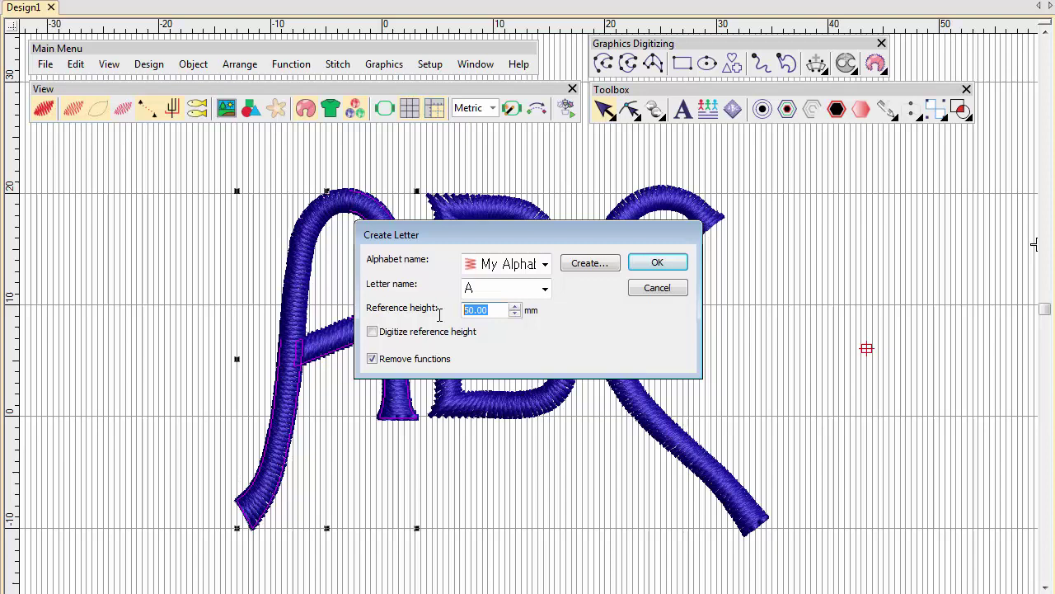
text(20)
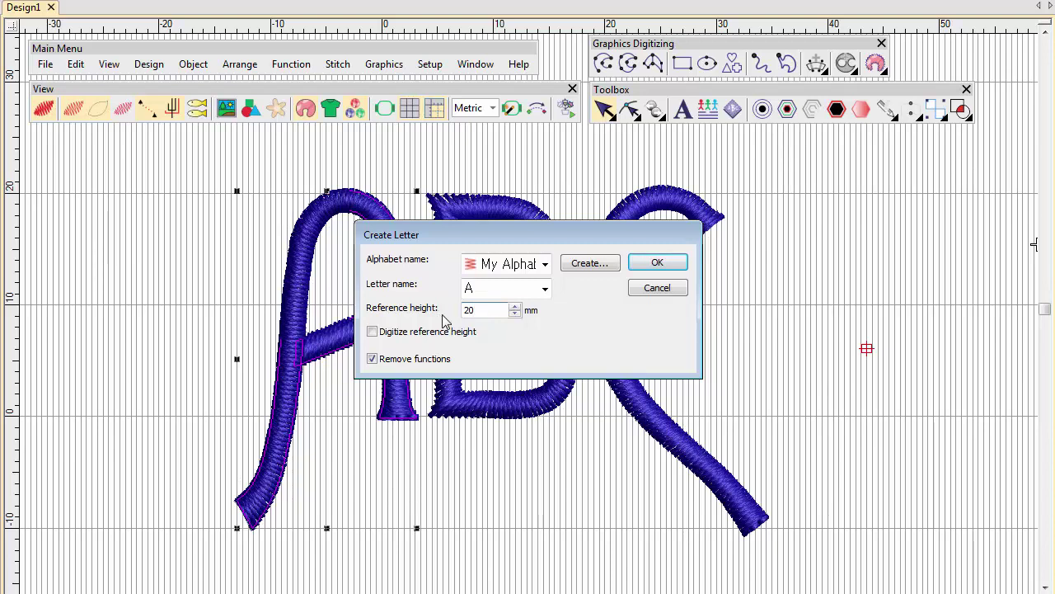
click(657, 264)
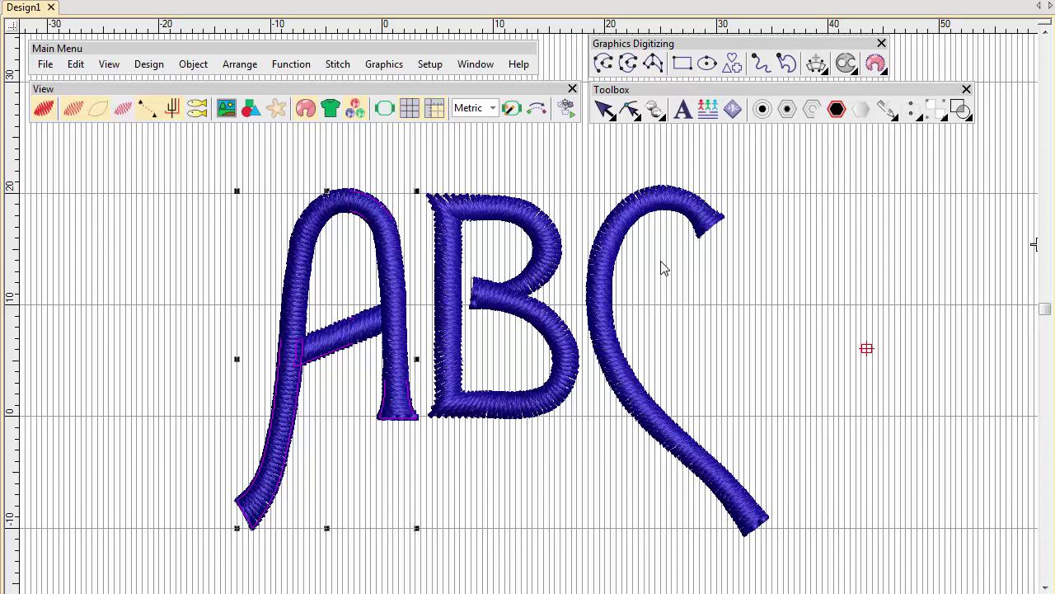
Step: Hide stitches, mark the A's baseline origin and left/right edge guides, and save the letter
click(70, 118)
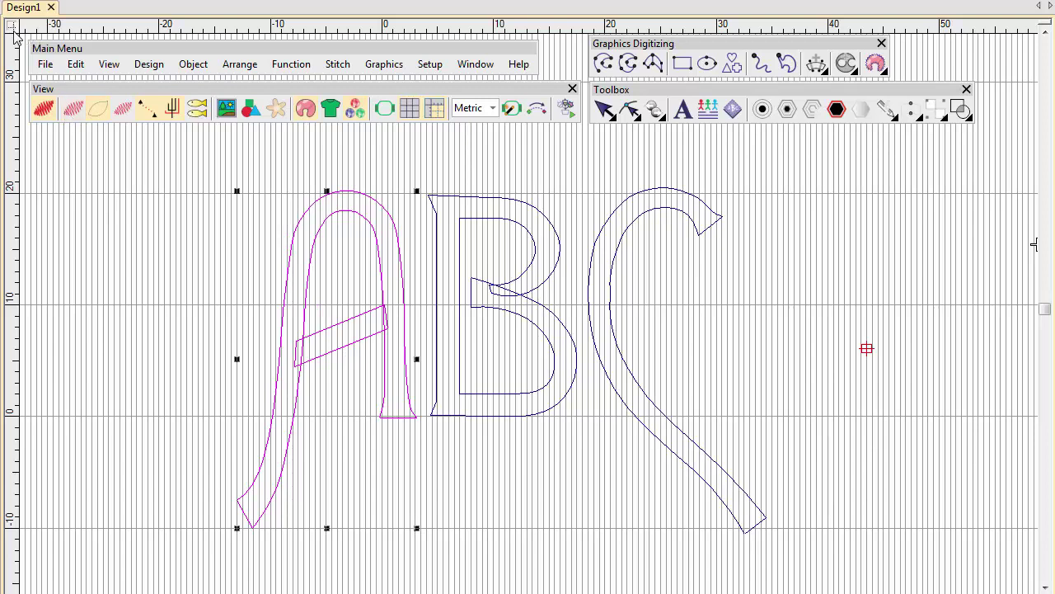
drag(14, 37, 272, 417)
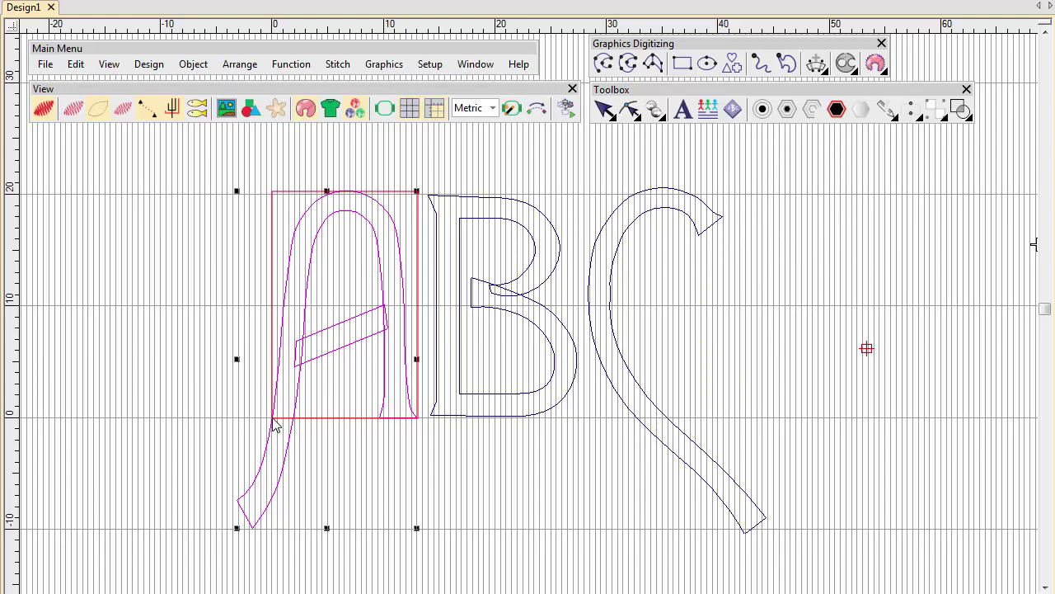
click(273, 33)
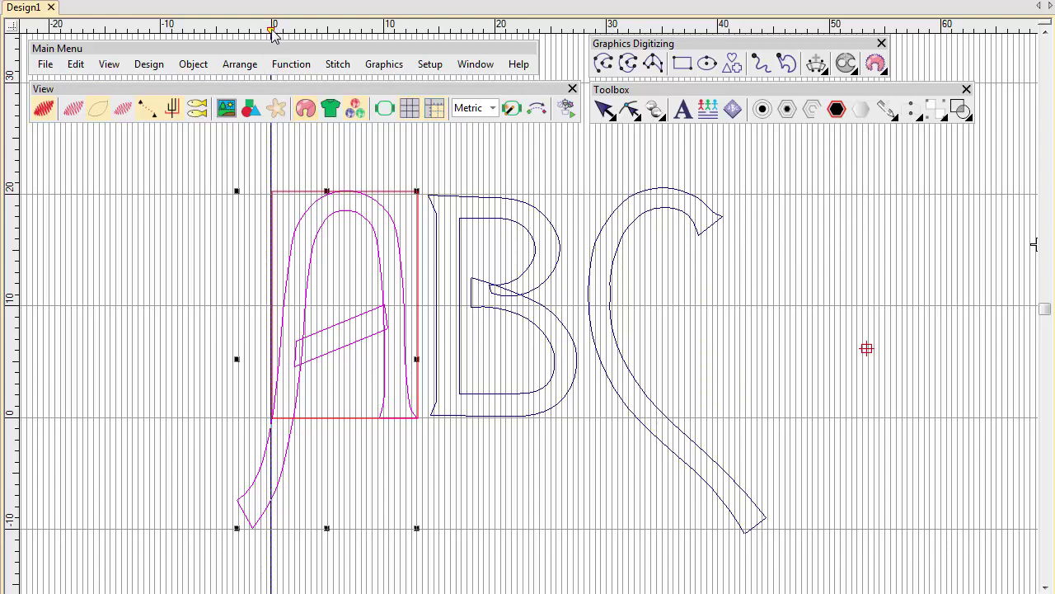
drag(426, 33, 419, 37)
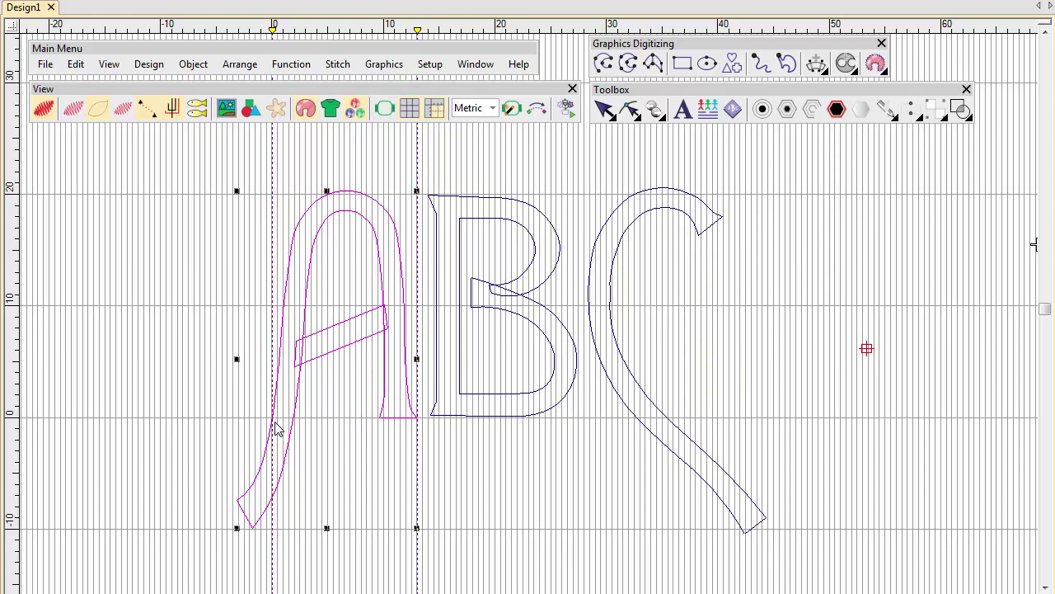
click(419, 424)
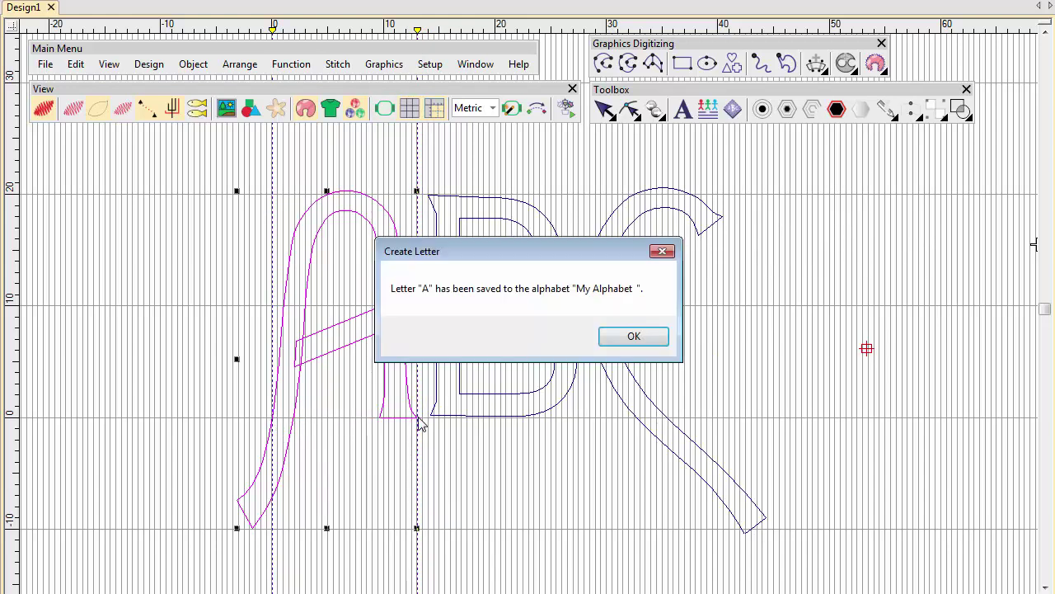
click(635, 338)
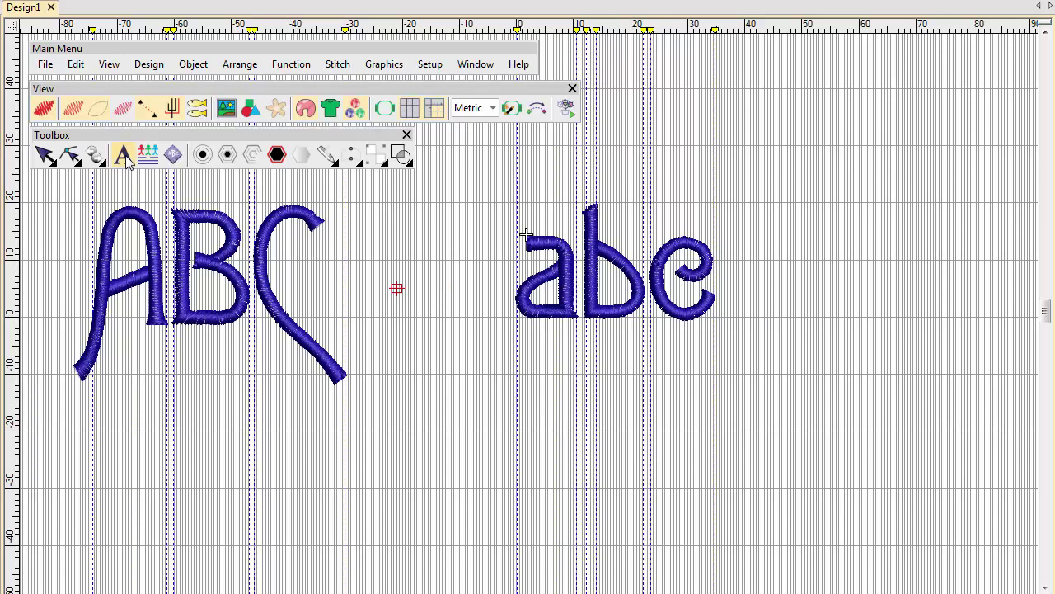
Step: Create 'AaBbCc' lettering in the My Alphabets font below the letters, then select its height
click(127, 158)
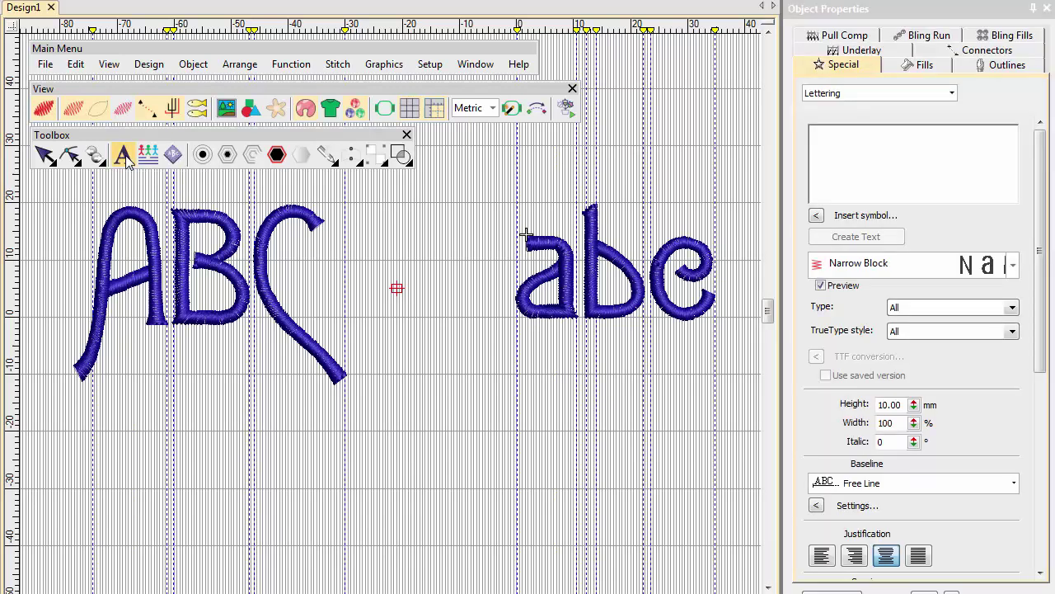
click(924, 145)
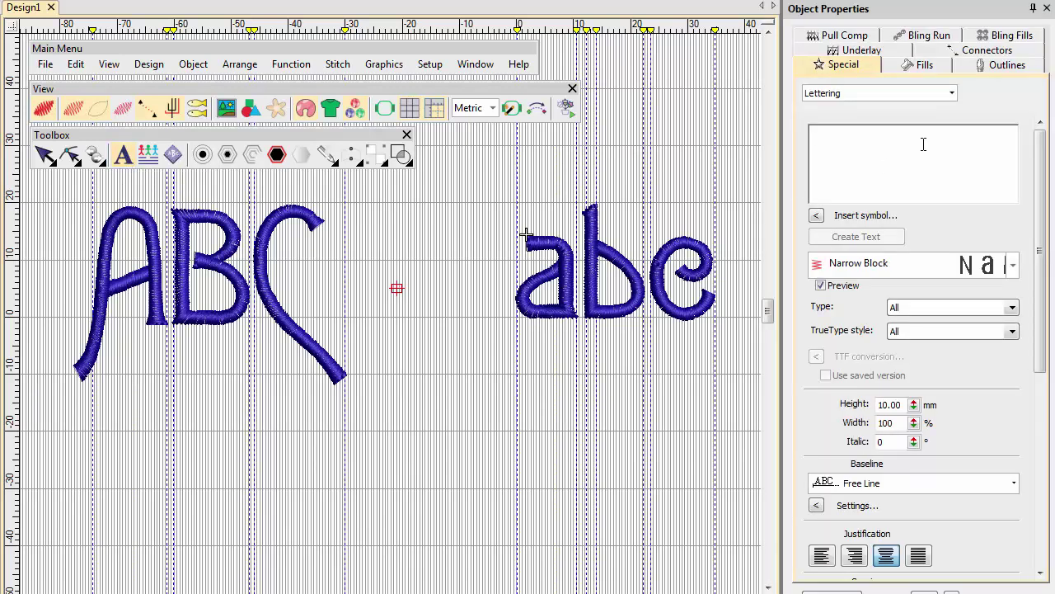
text(AaBbCc)
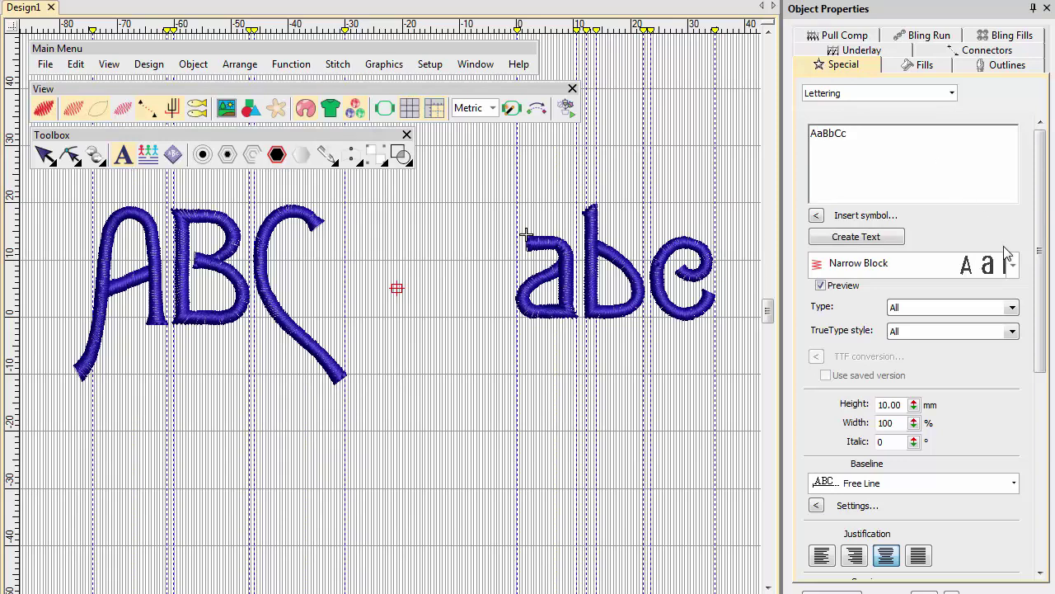
click(1013, 264)
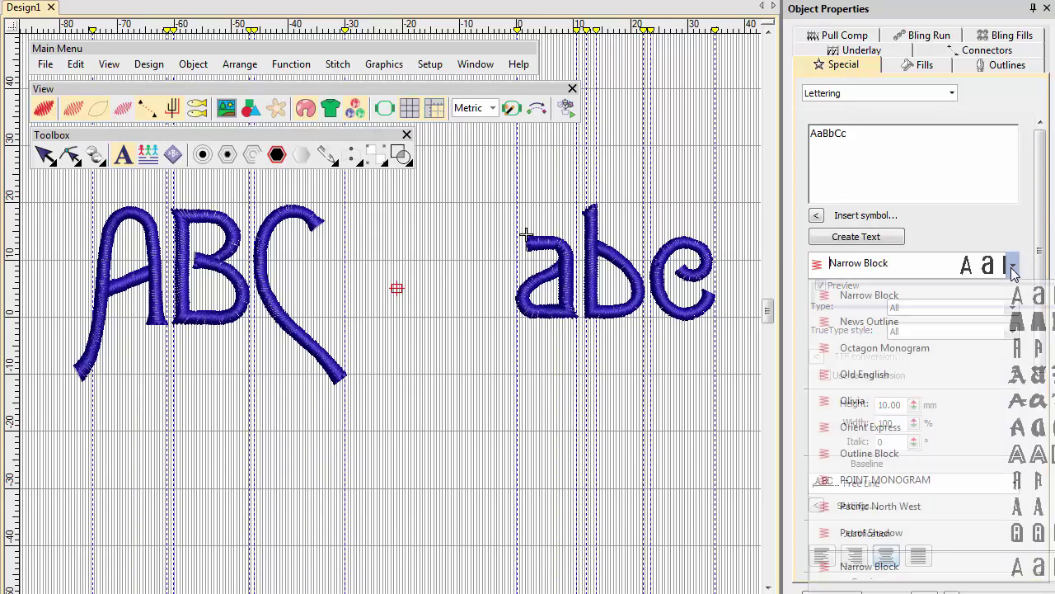
text(Mandarin)
scroll(1013, 284, down, 3)
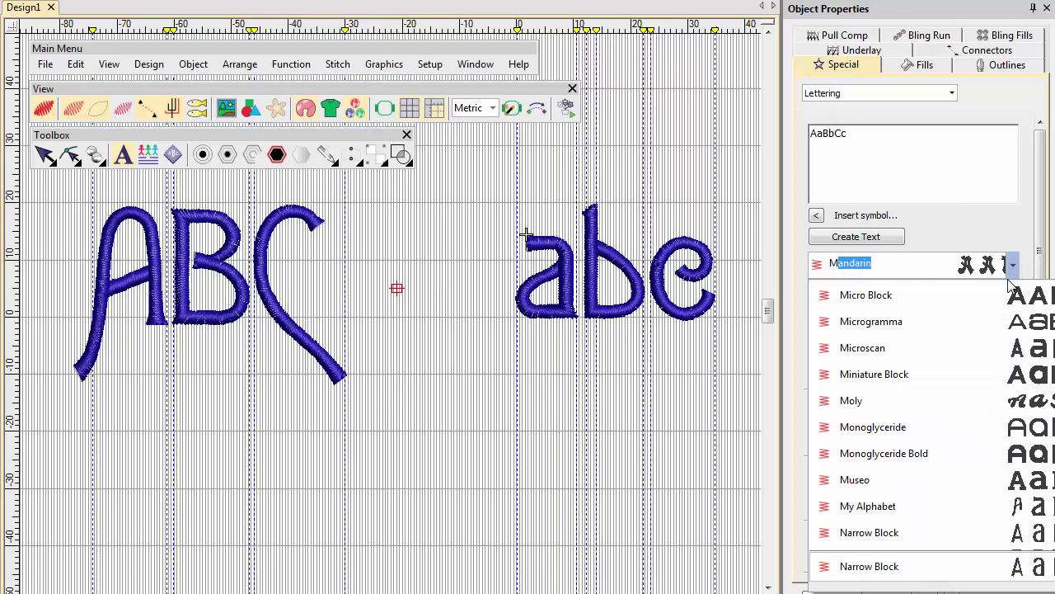
click(927, 438)
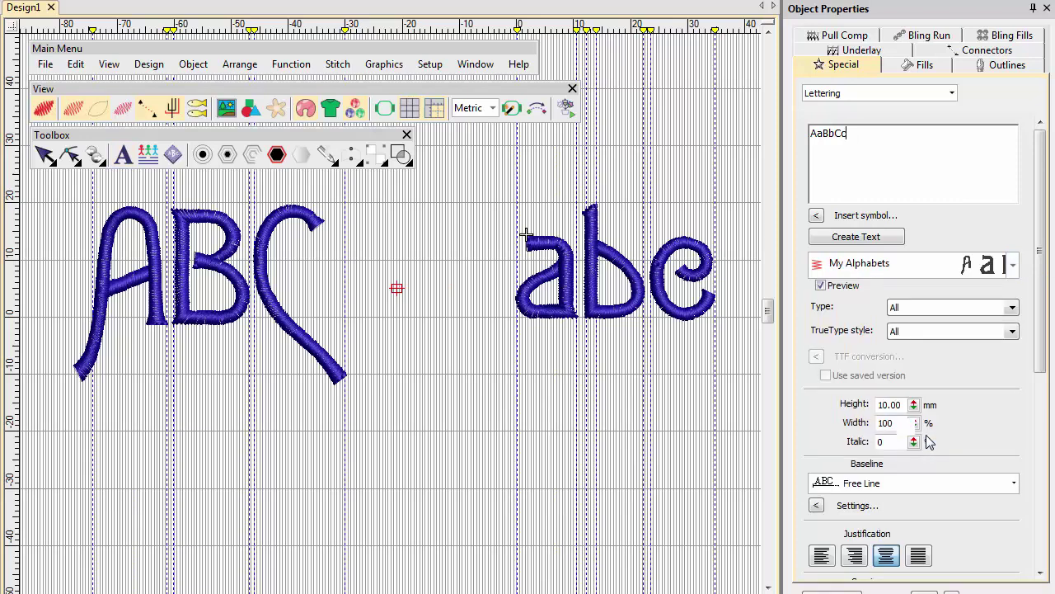
click(856, 239)
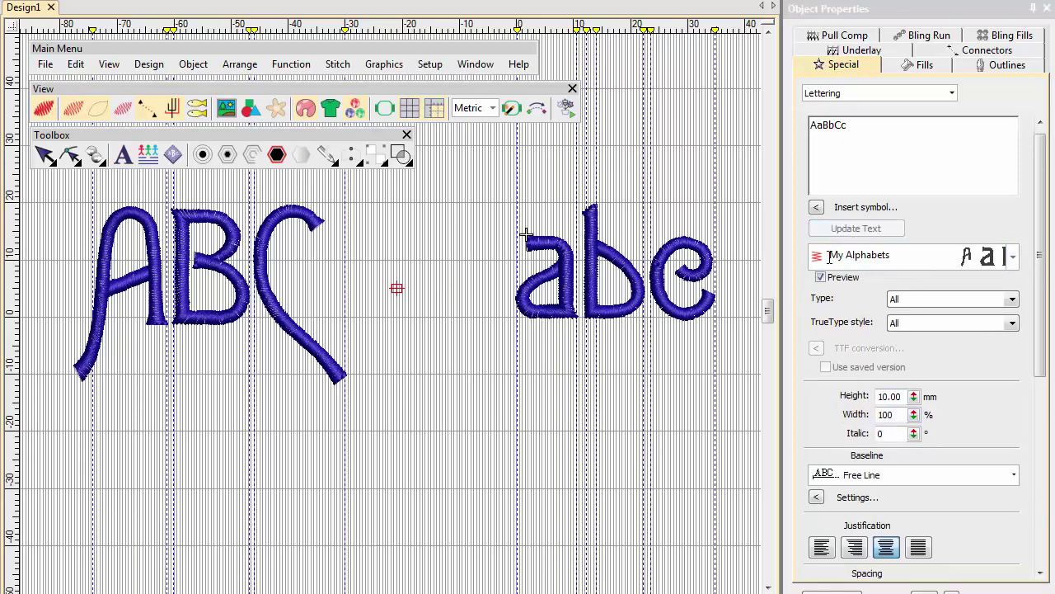
click(320, 492)
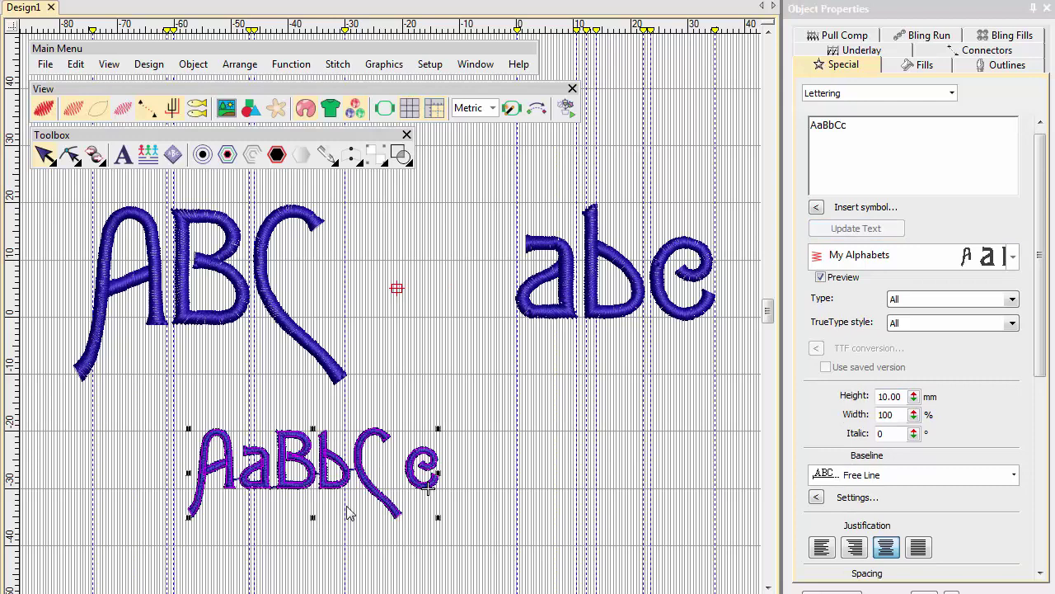
double_click(889, 396)
Step: Apply 20 mm lettering height, then add one -0.20 mm run offset to the A's main stroke
text(20)
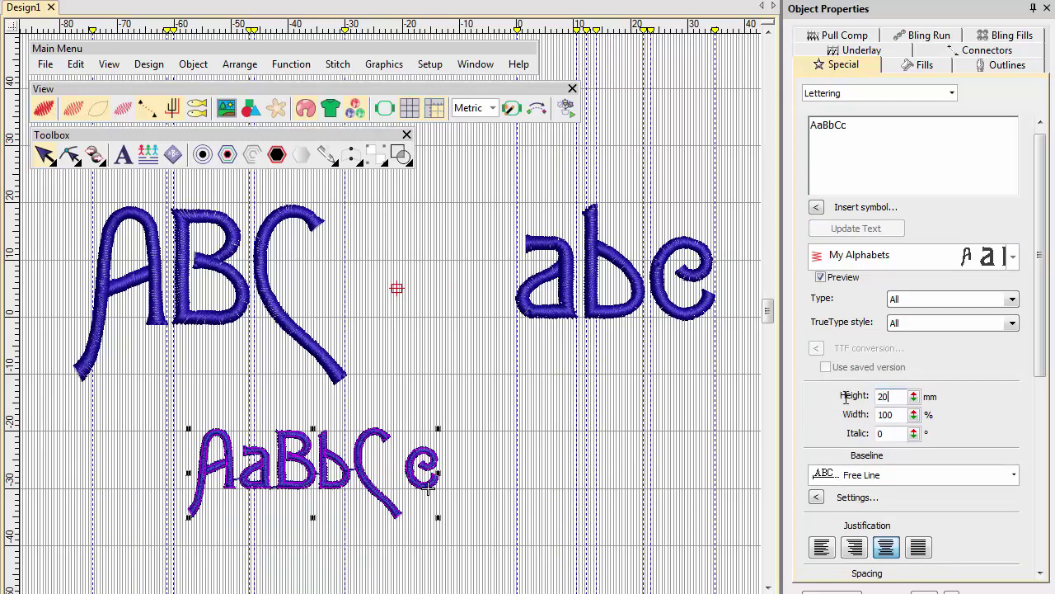
key(Return)
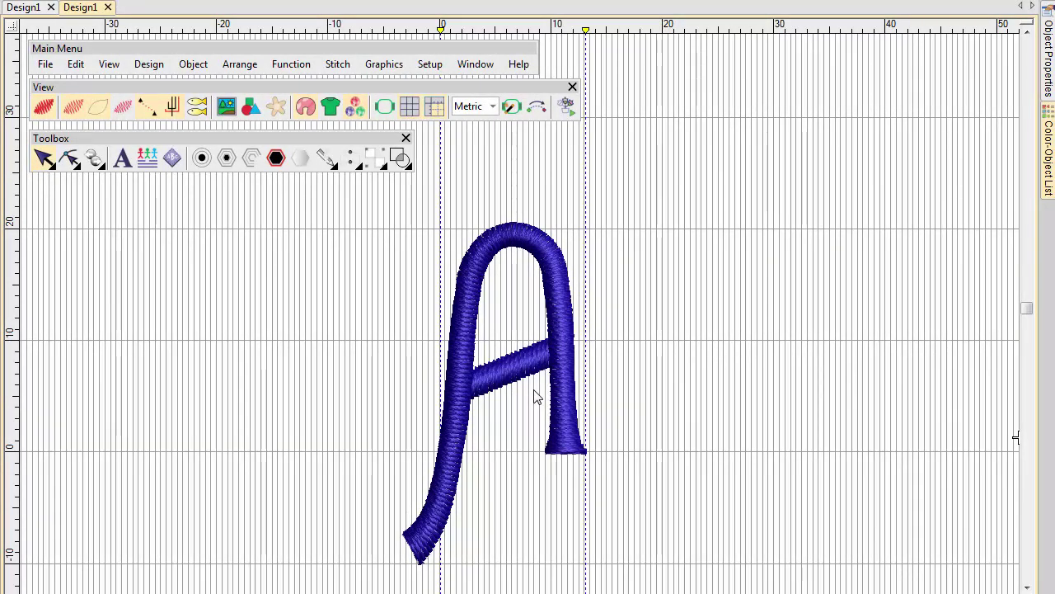
click(532, 371)
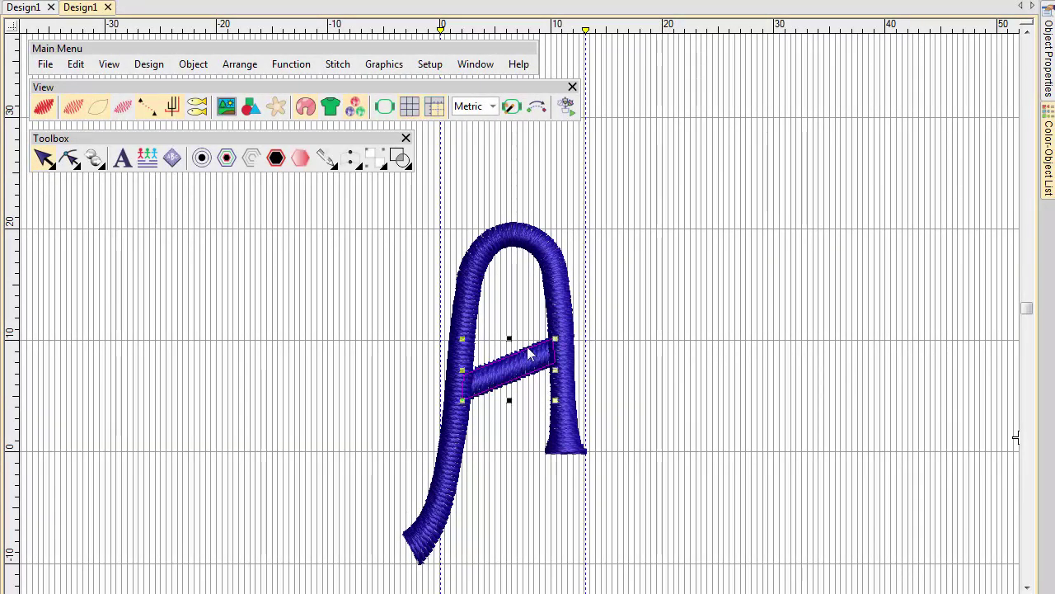
click(488, 257)
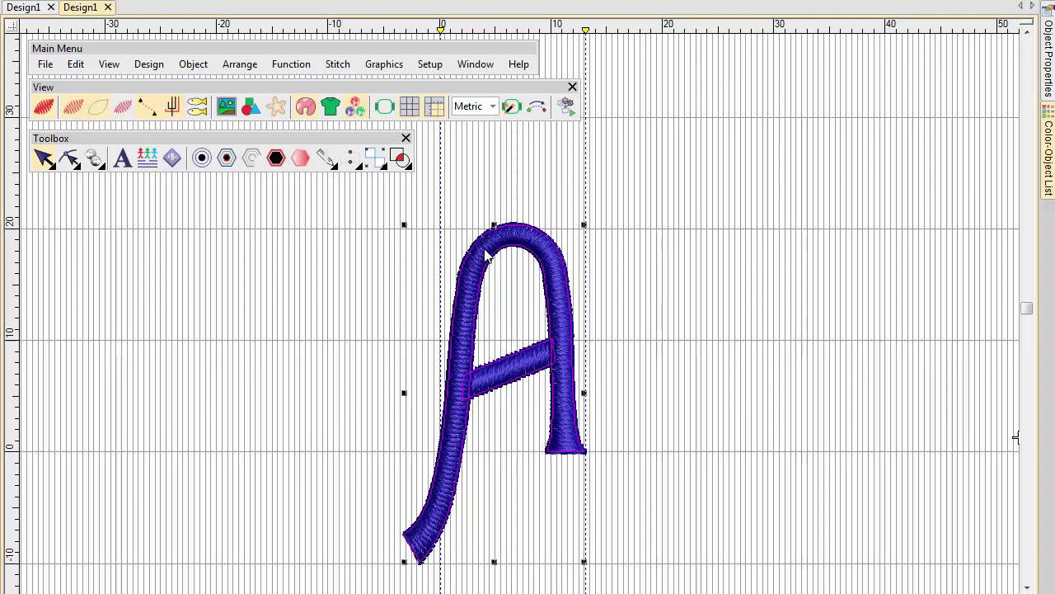
click(210, 169)
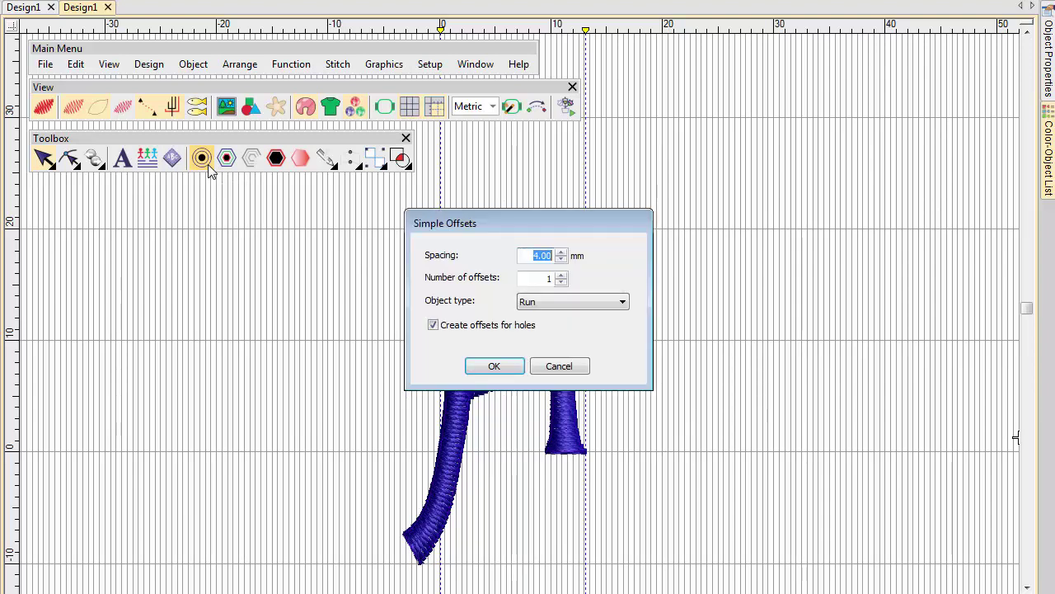
text(-0.2)
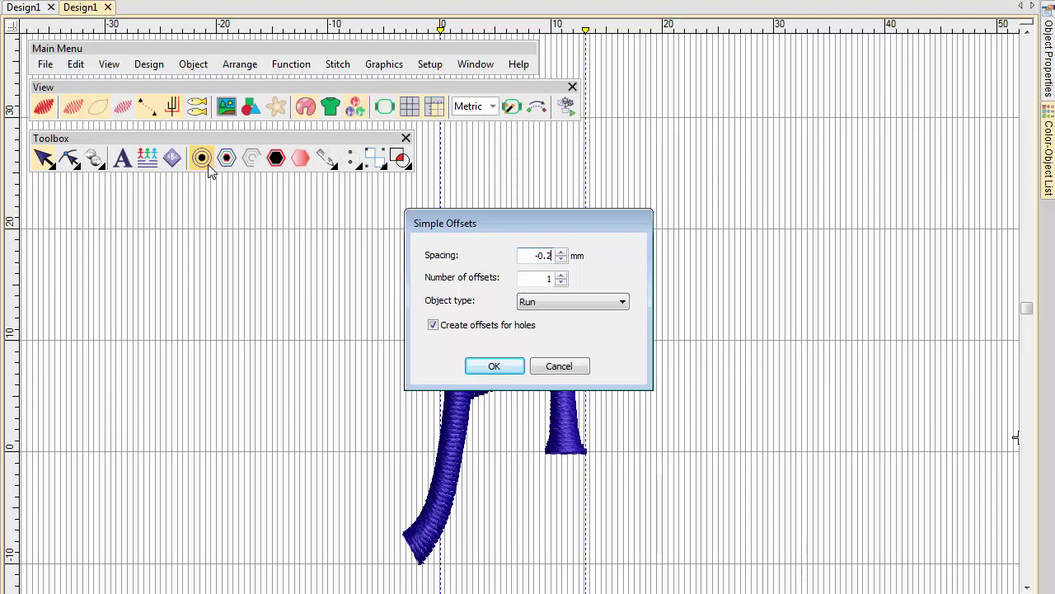
click(495, 368)
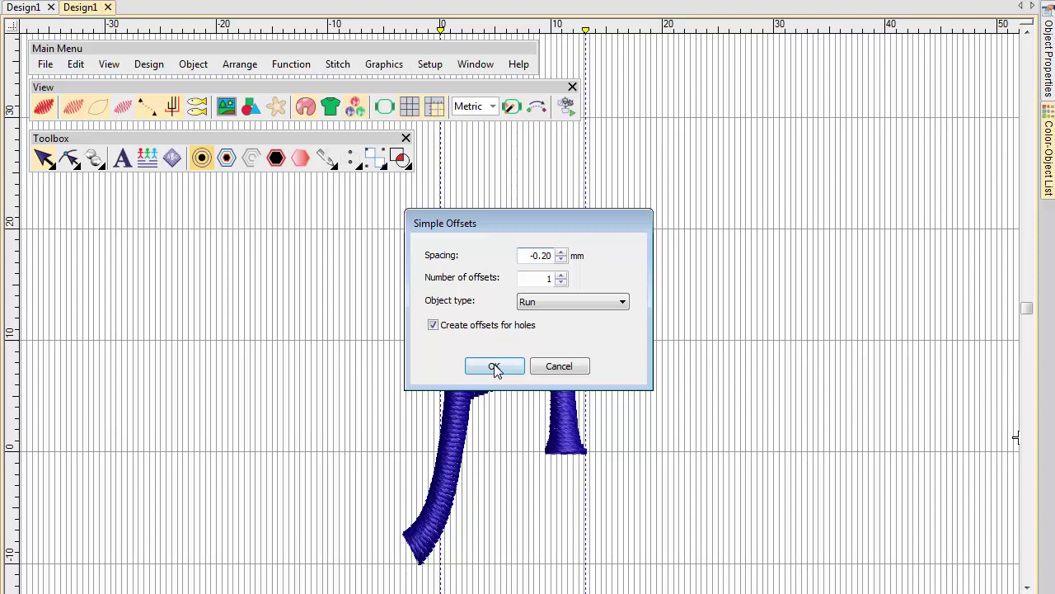
click(494, 368)
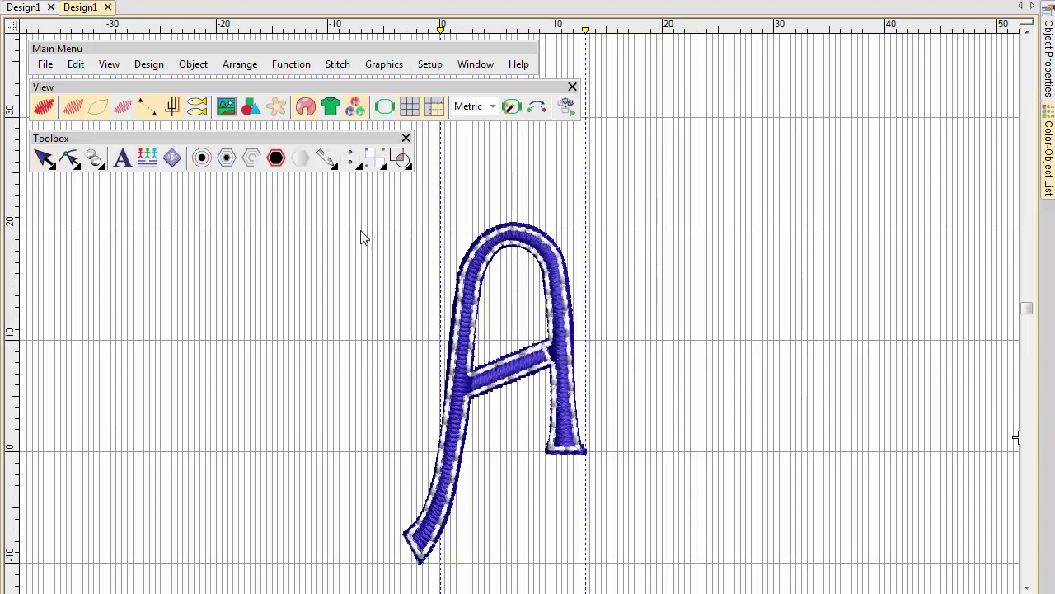
Step: Select the letter A and create the new alphabet 'My Special Alphabet' with 10% spacing
drag(335, 198, 667, 582)
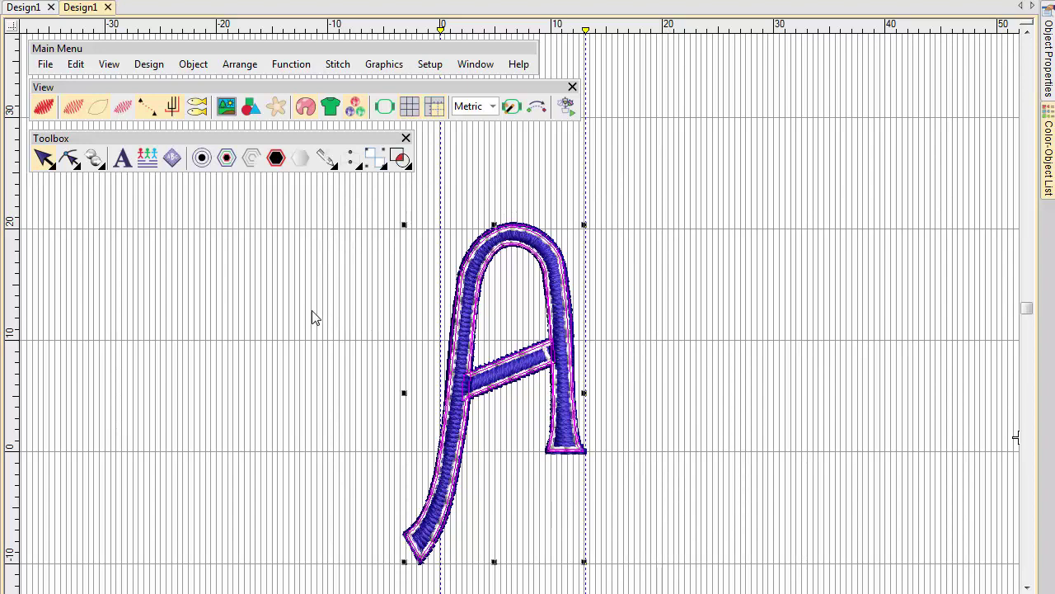
click(195, 64)
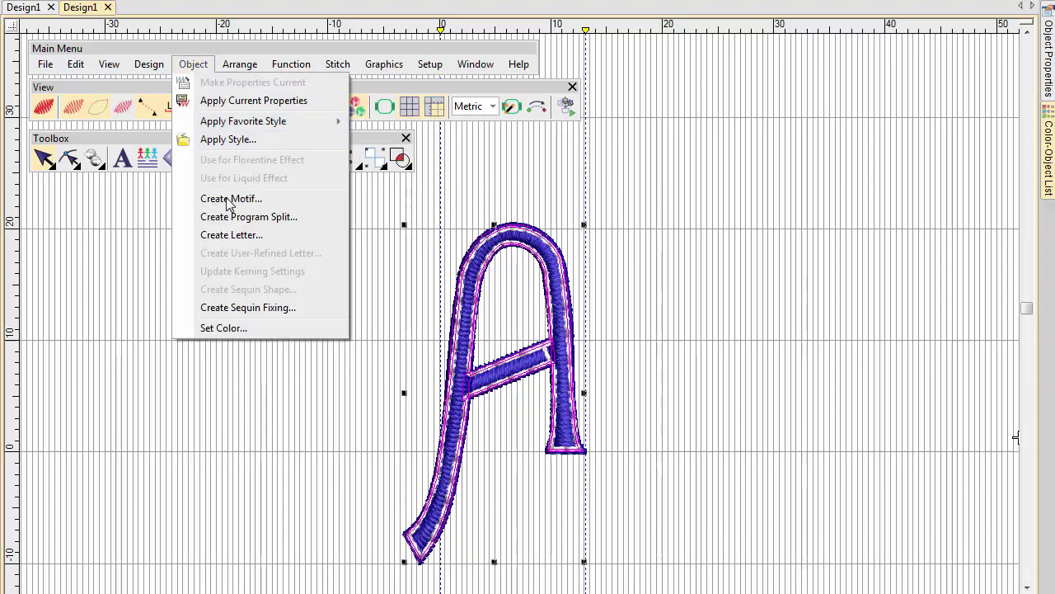
click(231, 238)
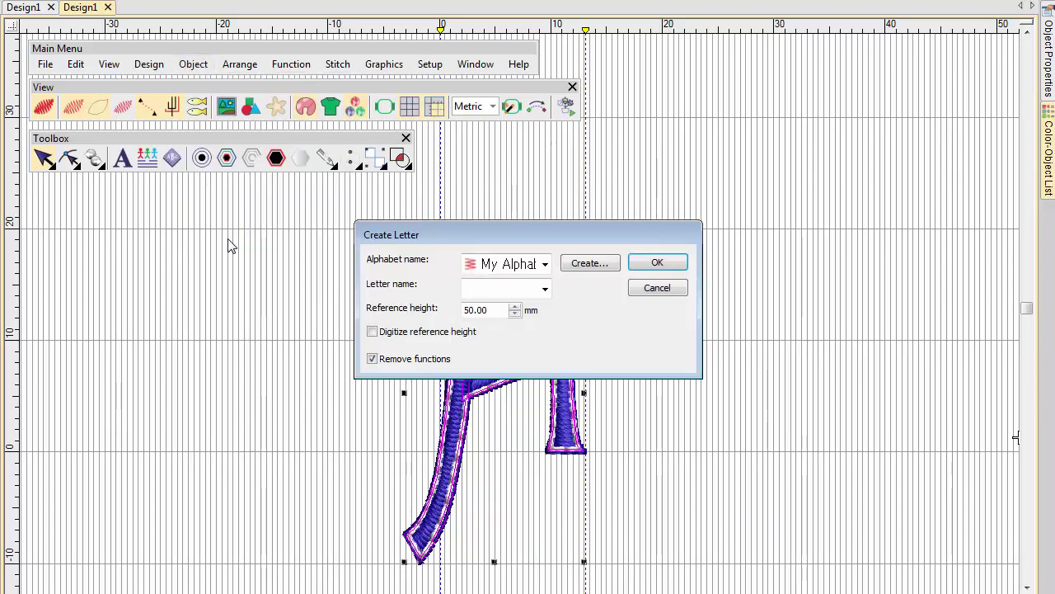
click(598, 264)
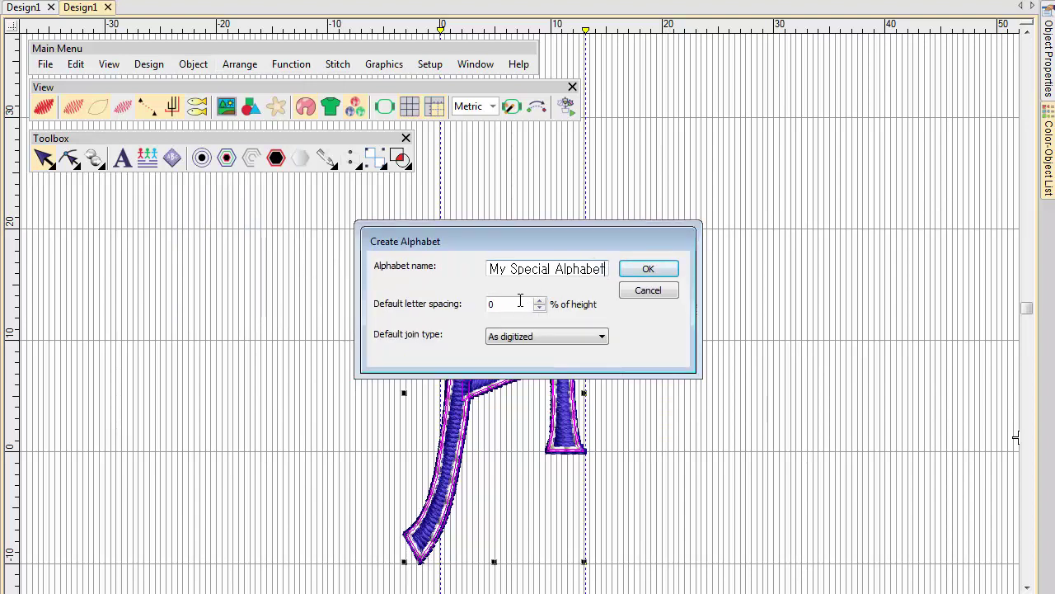
double_click(520, 301)
text(1)
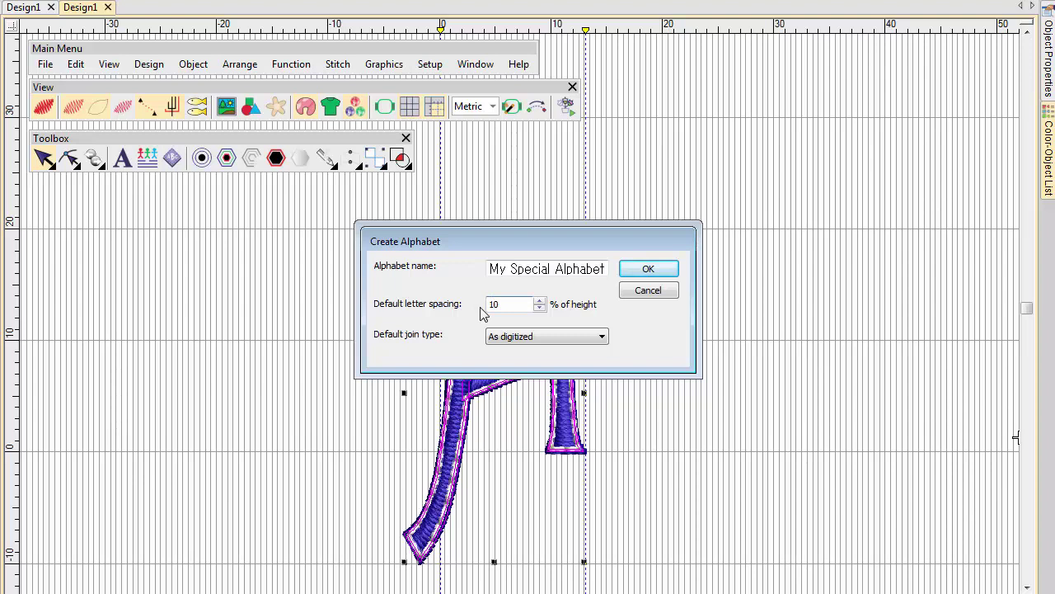
click(650, 271)
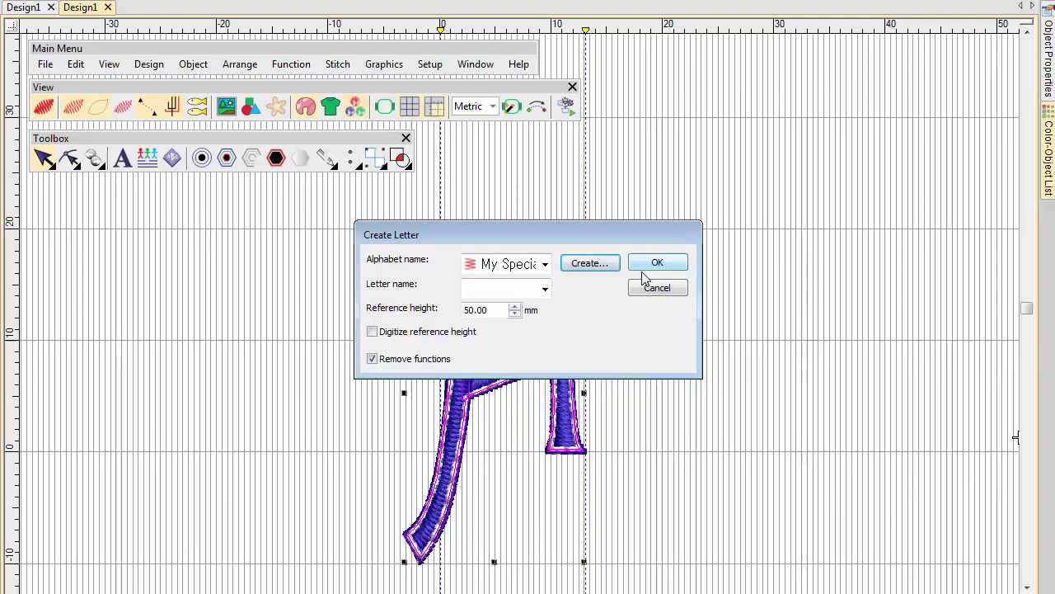
Step: Save it as letter 'A' at 20 mm reference height, keeping its functions
click(533, 288)
text(A)
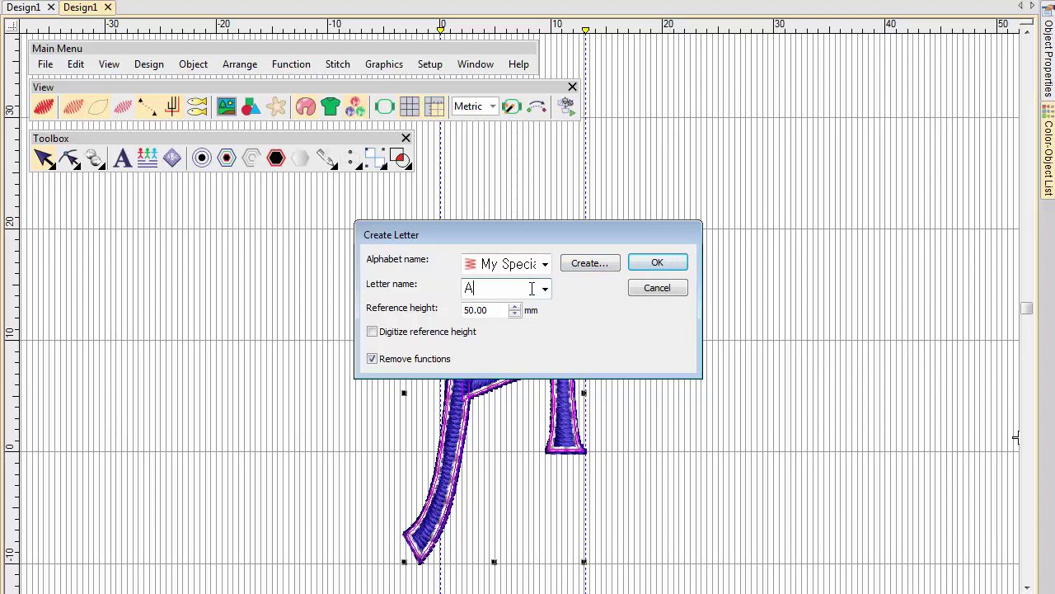
drag(511, 311, 450, 313)
text(20)
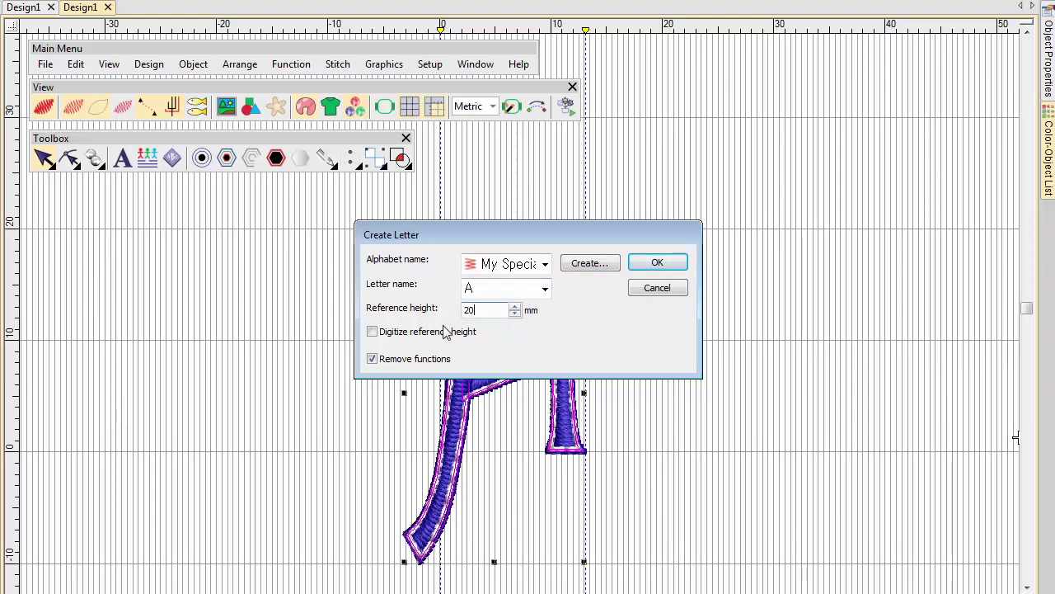
click(373, 360)
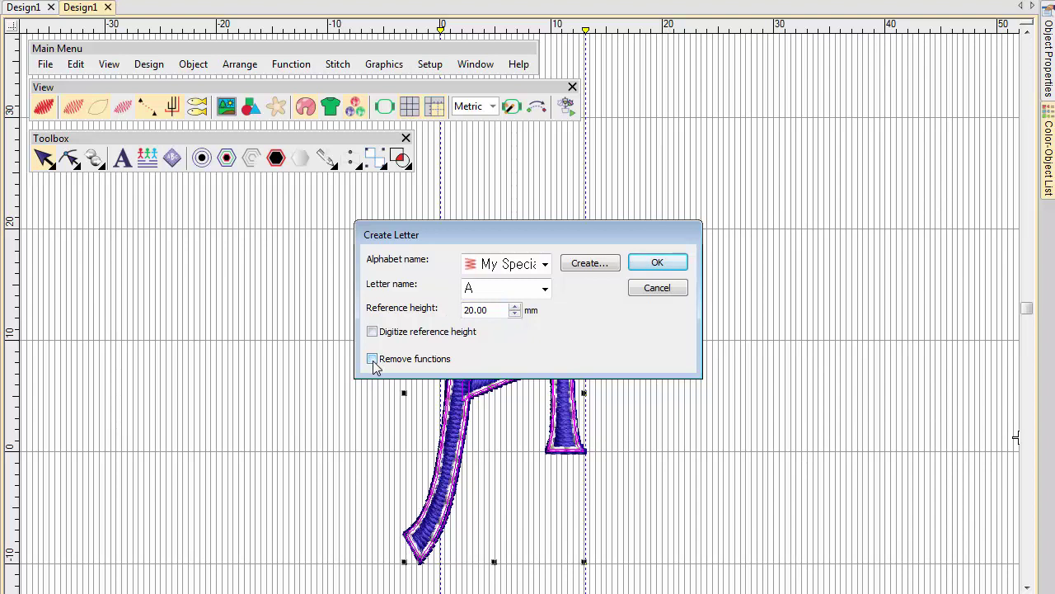
click(677, 265)
click(73, 105)
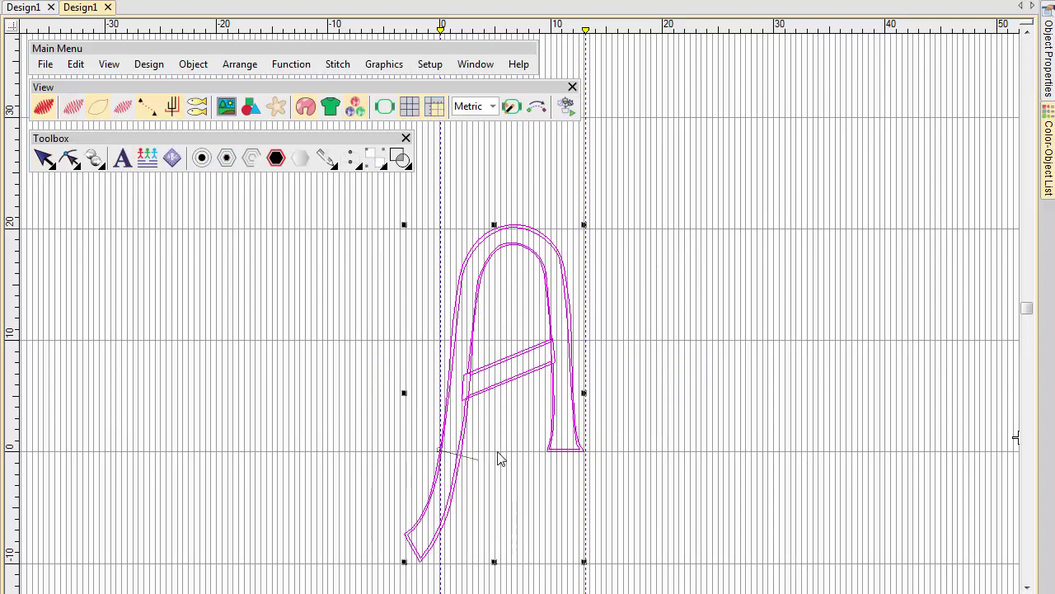
click(587, 452)
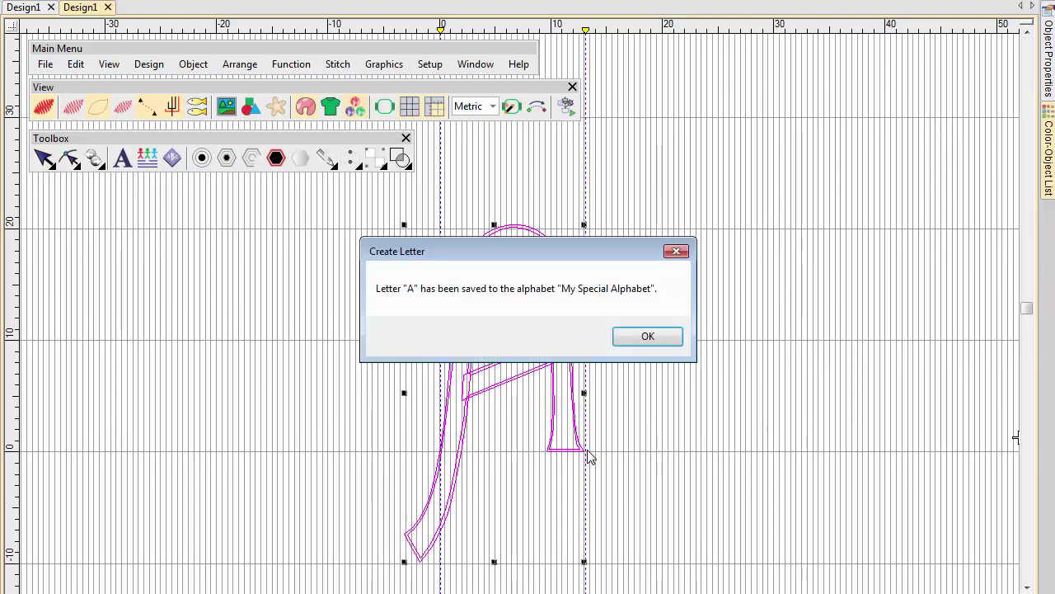
Step: Create AaBb lettering in My Special Alphabet at 20 mm height and place it on the canvas
click(648, 336)
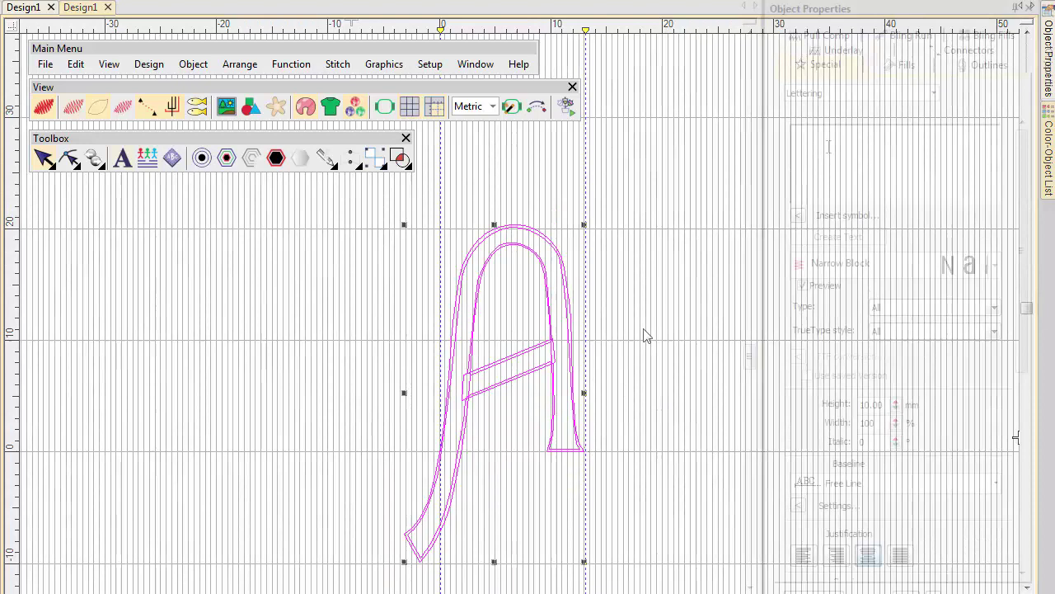
text(AaBb)
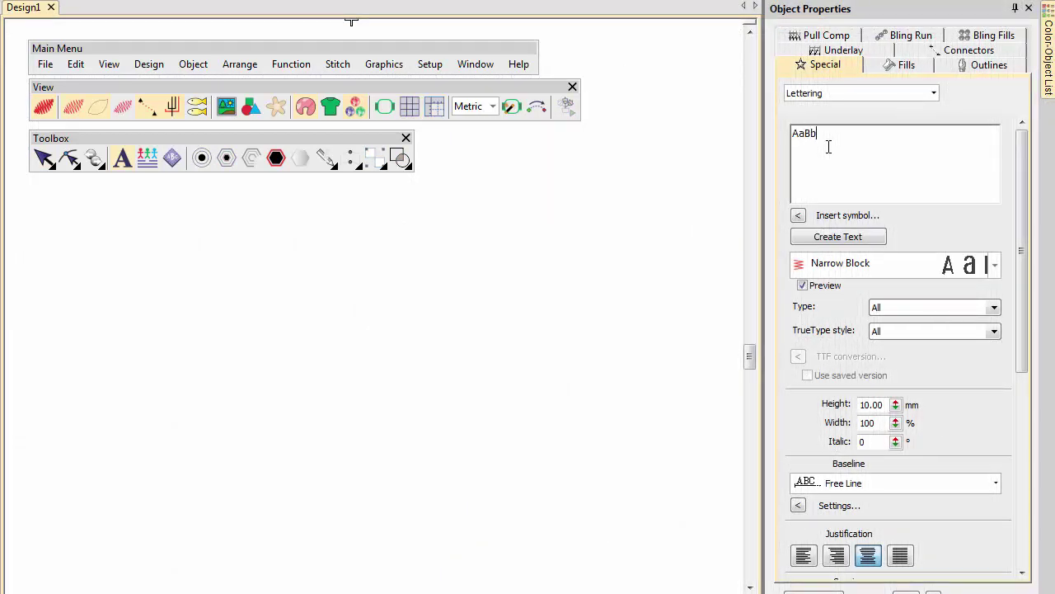
click(996, 266)
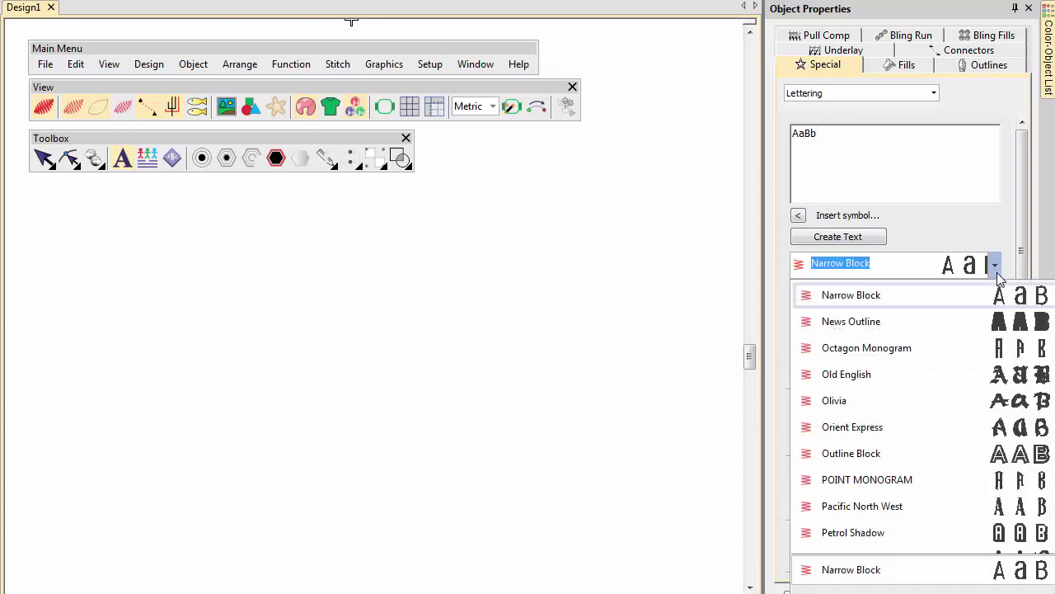
scroll(975, 343, up, 2)
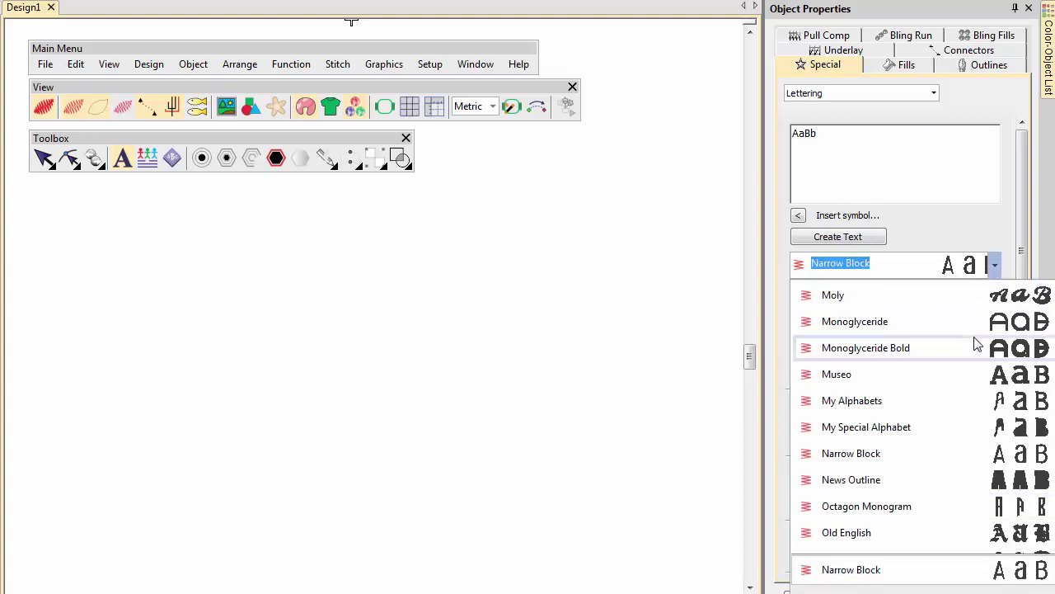
click(945, 429)
click(841, 238)
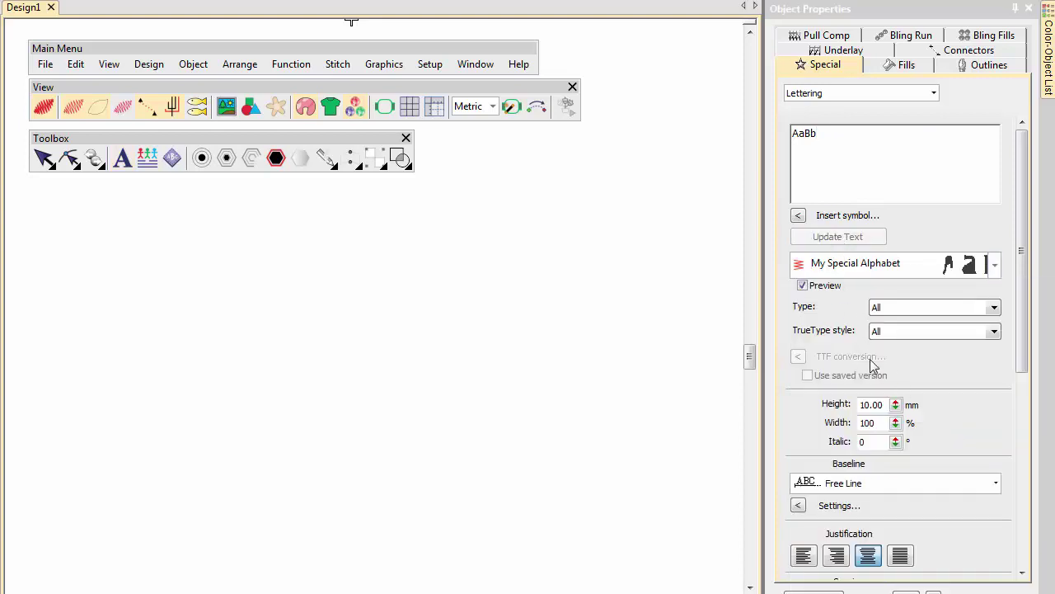
double_click(890, 408)
text(20)
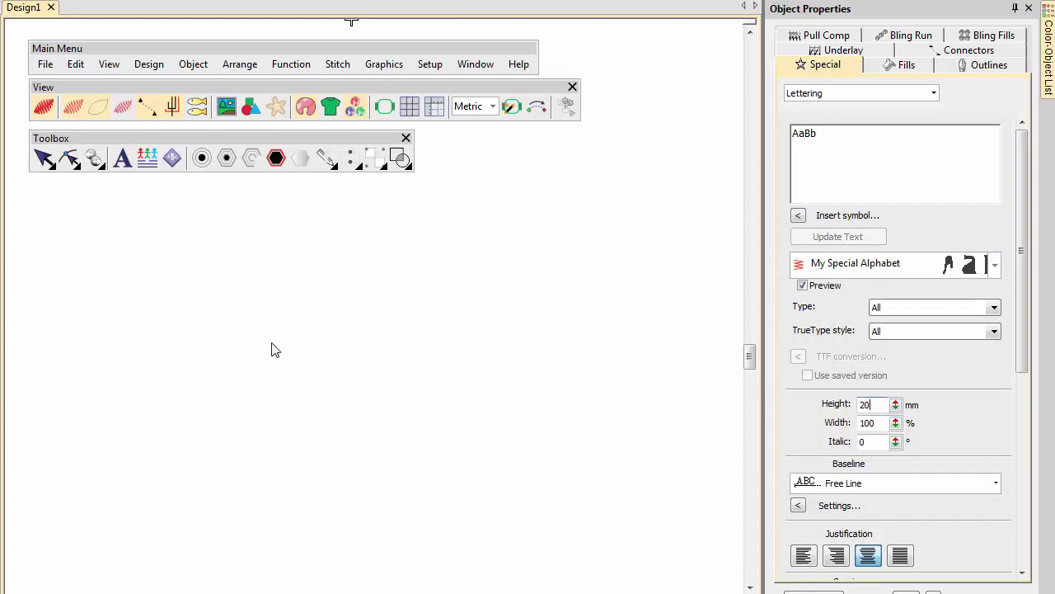
click(275, 349)
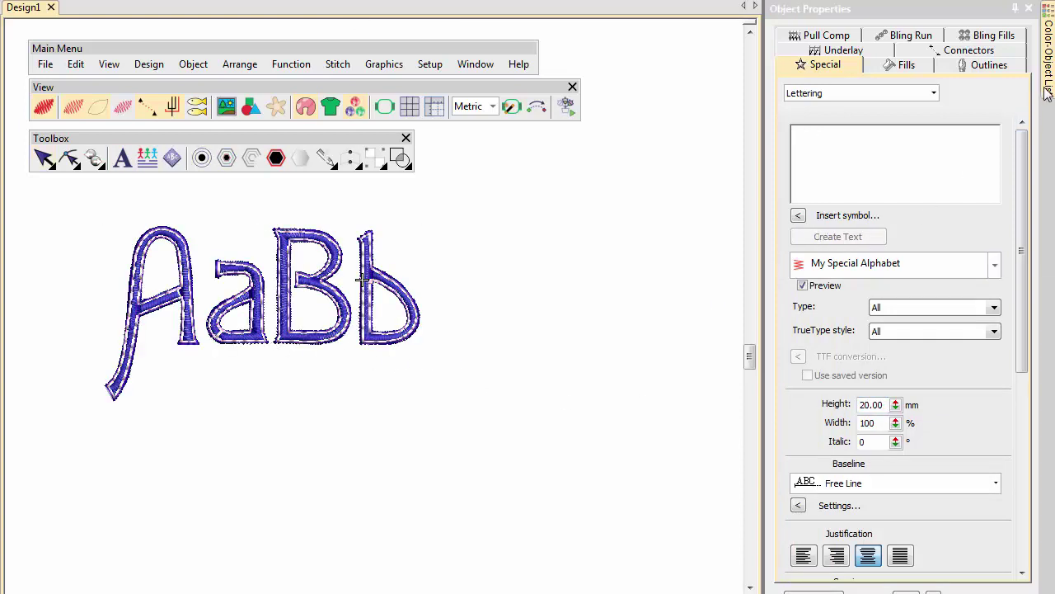
Step: Break the AaBb lettering apart into separate letter objects
mouse_move(1048, 93)
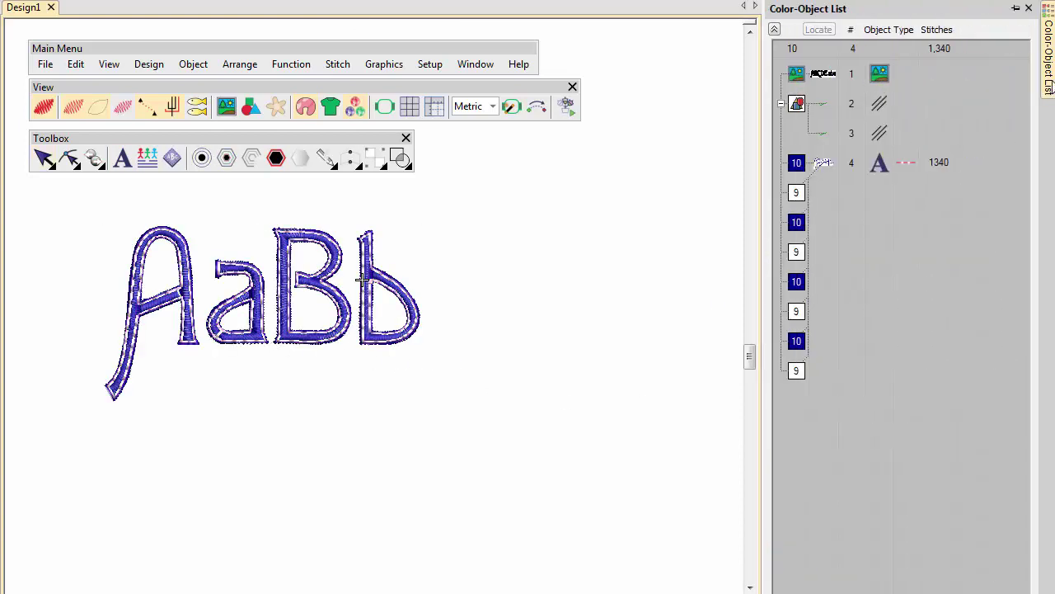
click(808, 163)
right_click(808, 163)
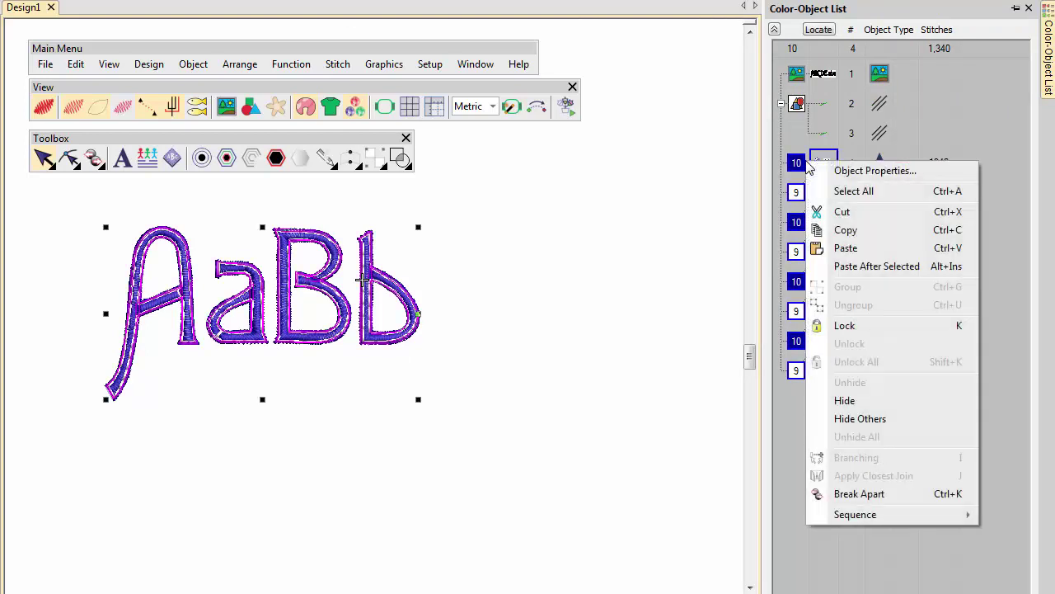
click(859, 493)
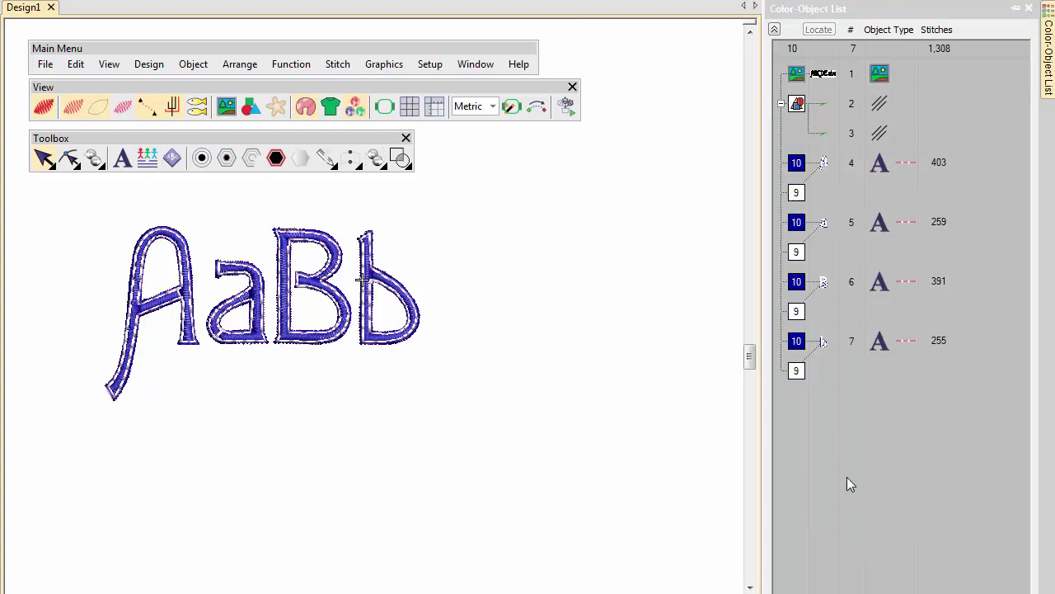
Step: Break the letters A, a, B and b apart again into their component stitch objects
click(798, 166)
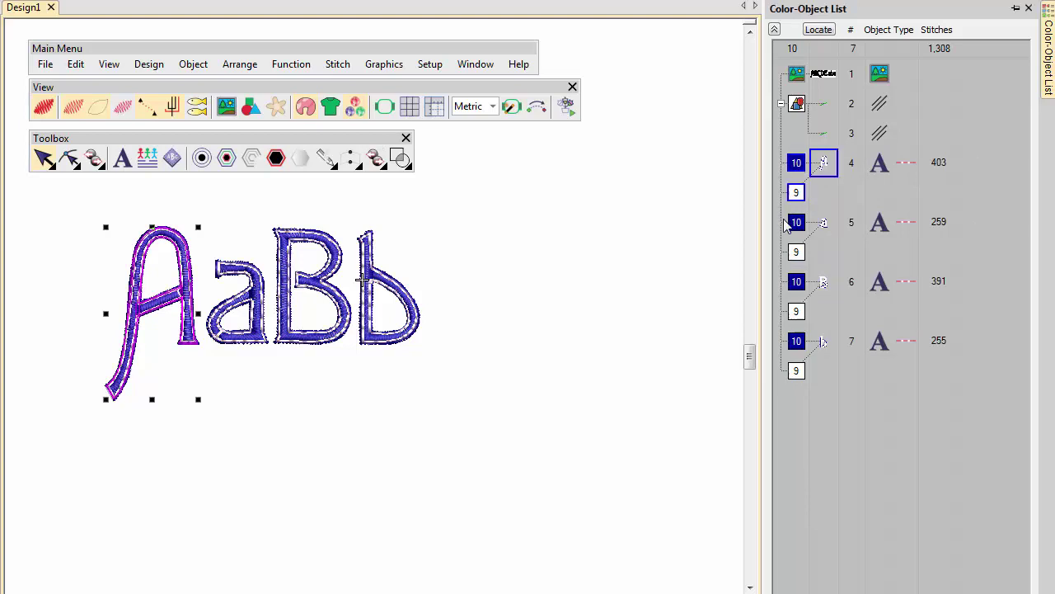
ctrl+click(797, 225)
ctrl+click(797, 282)
ctrl+click(796, 341)
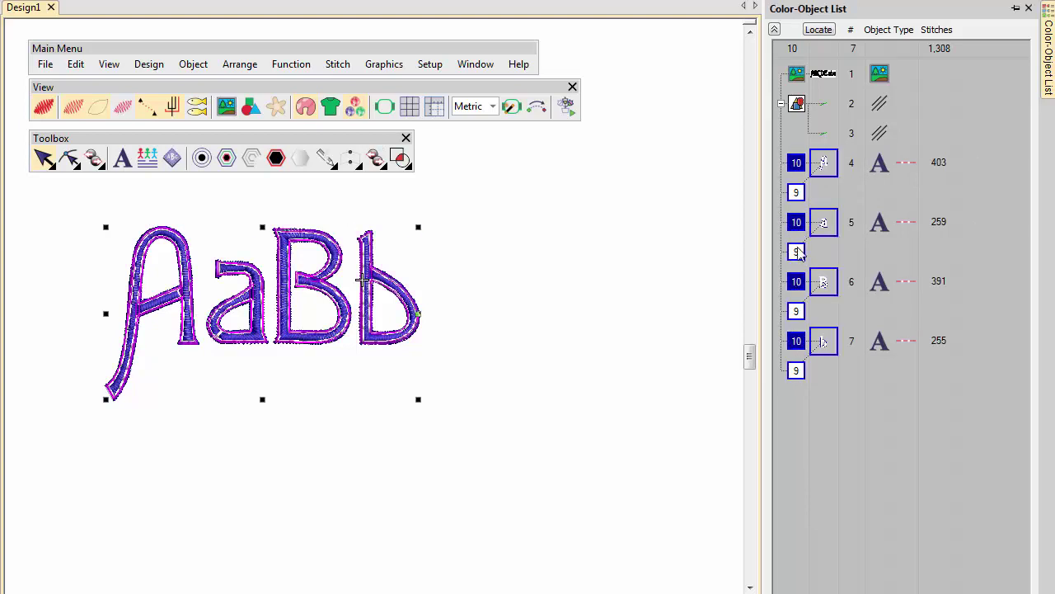
right_click(797, 165)
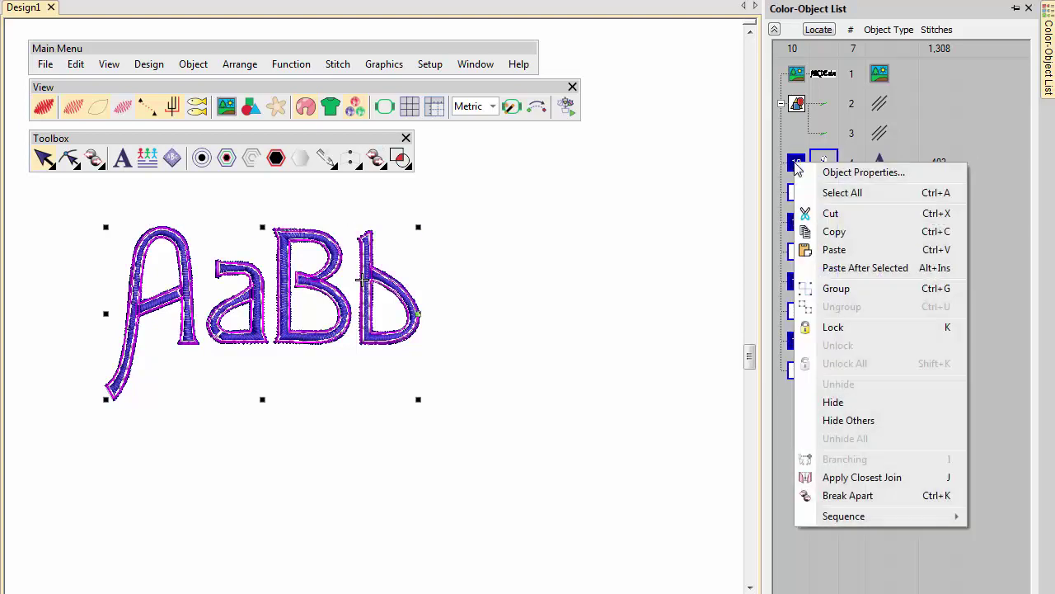
click(868, 497)
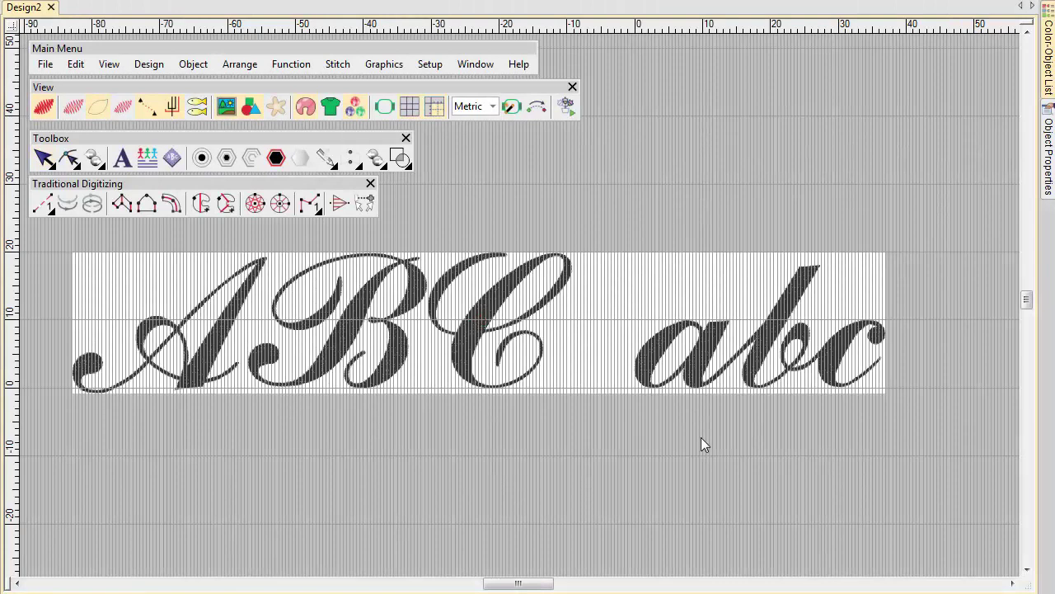
Step: Zoom in on the script abc letters and start a satin column at the top of the a
key(z)
drag(910, 438, 507, 219)
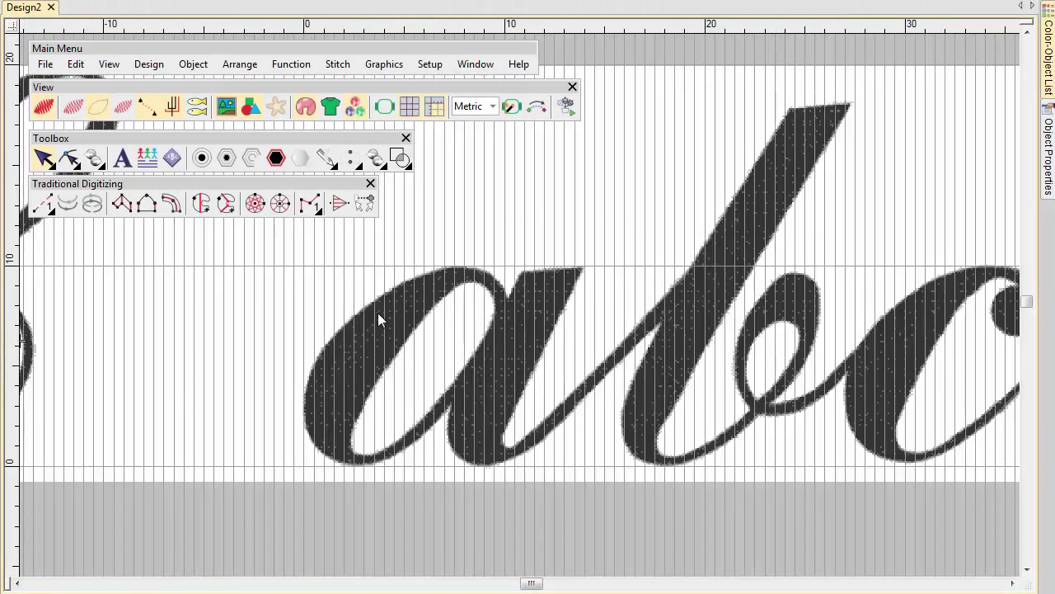
click(121, 204)
click(487, 278)
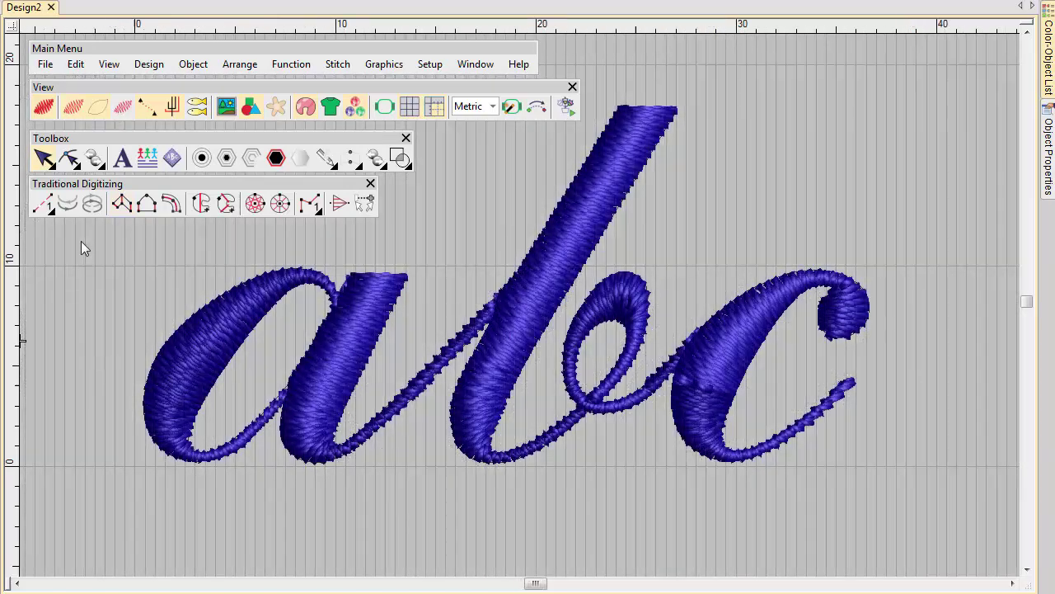
Step: Show the abc as outlines only and place a horizontal guideline at the letters' join height
click(77, 113)
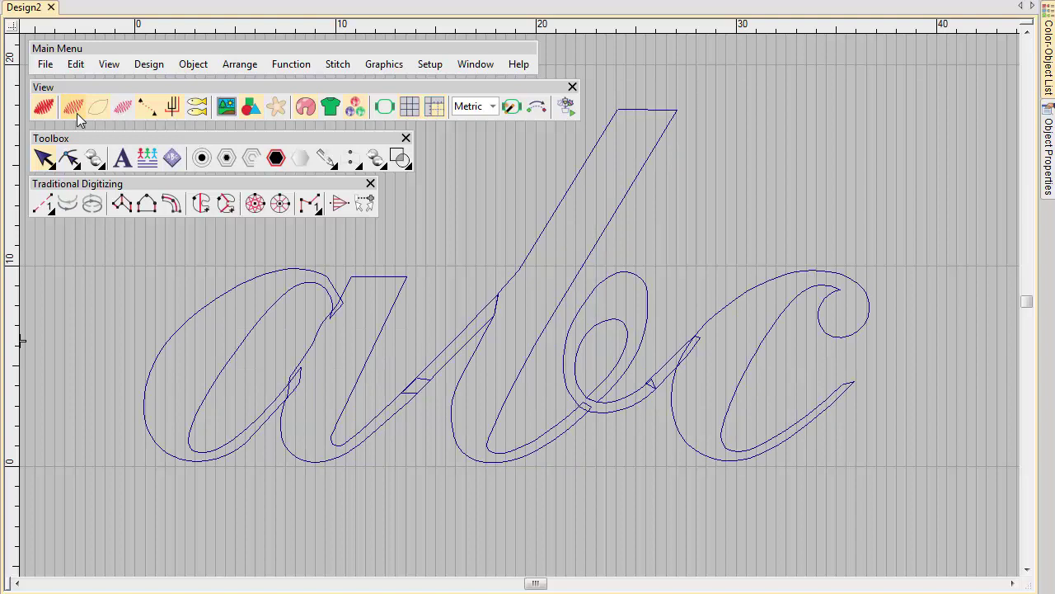
click(17, 386)
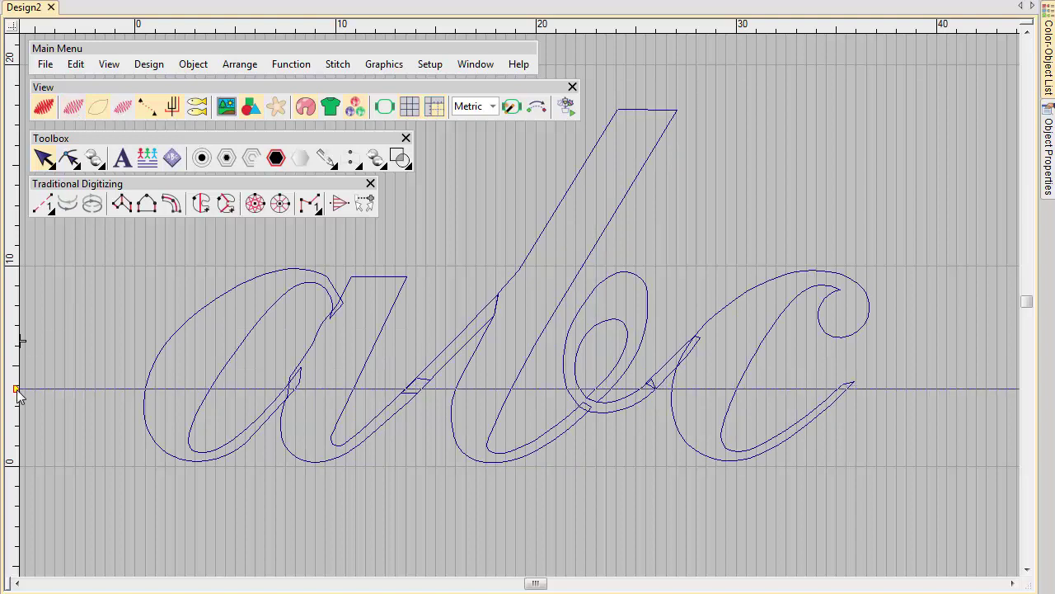
drag(17, 389, 15, 383)
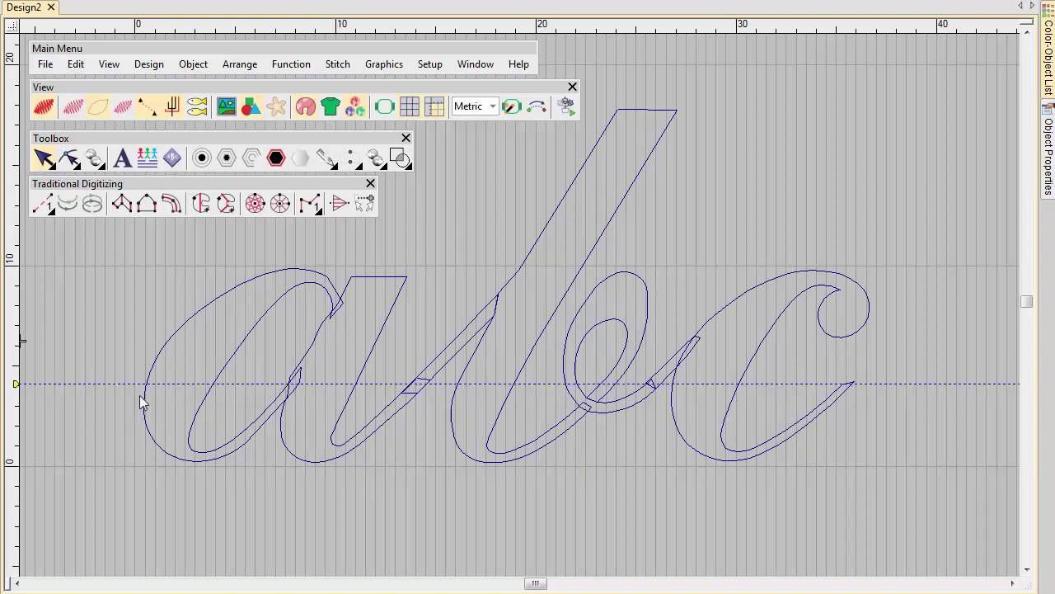
scroll(519, 308, up, 2)
scroll(519, 313, up, 1)
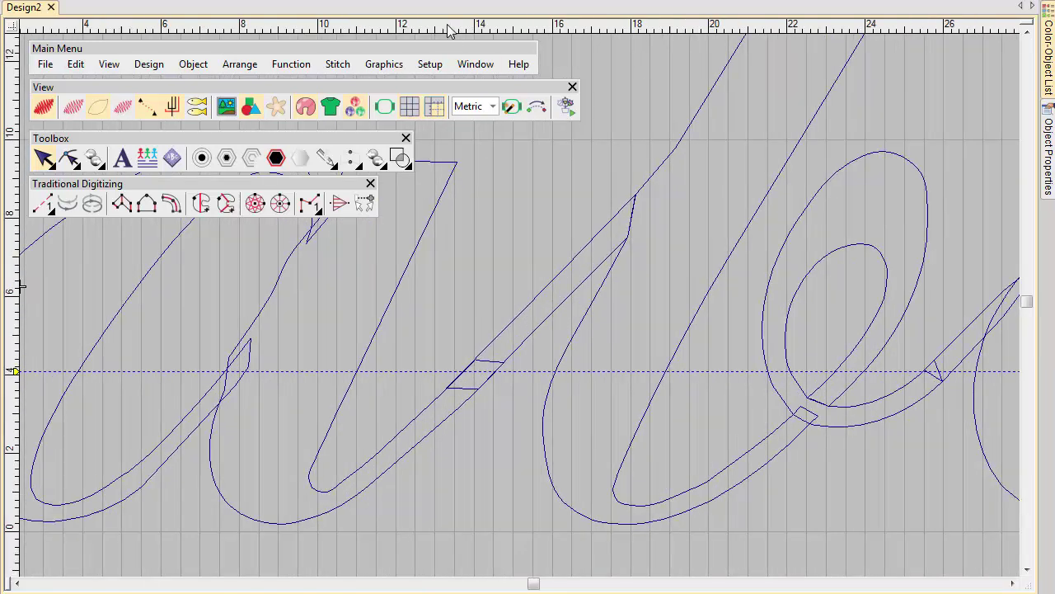
Step: Add a vertical guide at the a–b join and reshape the a's exit stroke end onto the guide crossing
drag(448, 30, 497, 33)
click(359, 377)
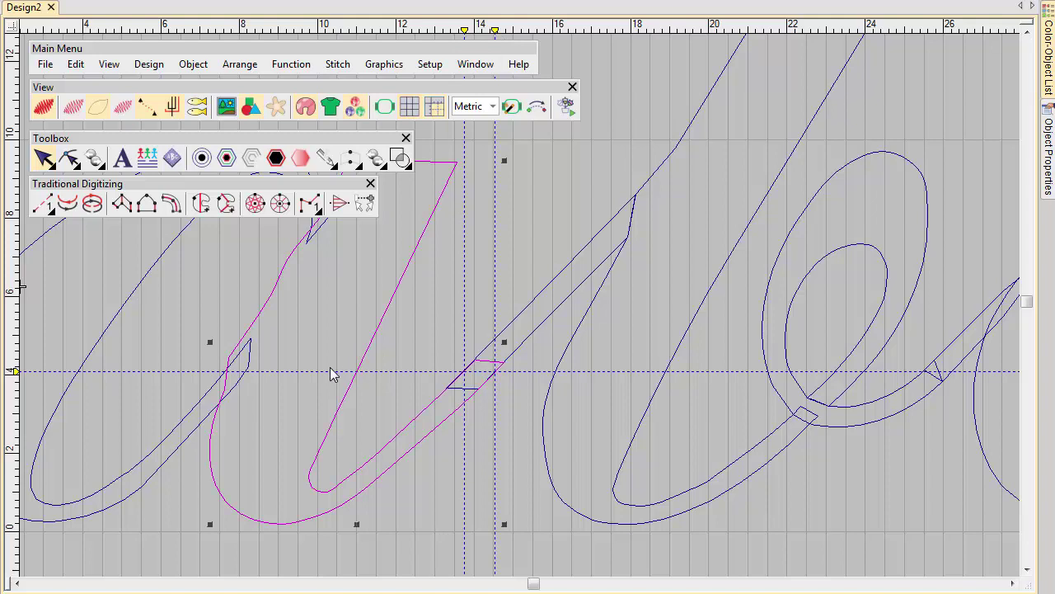
click(72, 161)
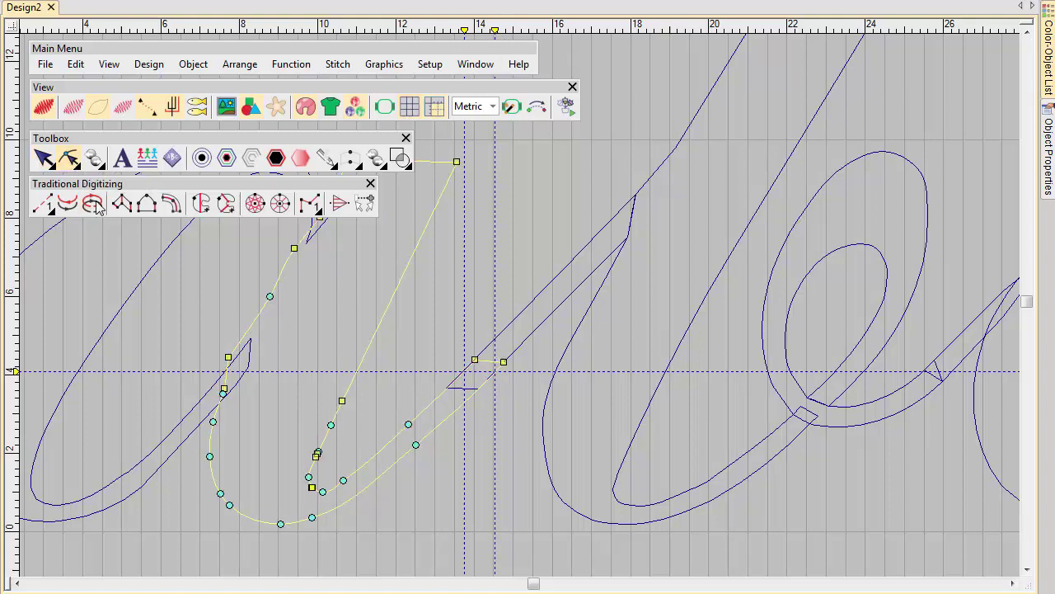
drag(474, 362, 494, 371)
click(502, 439)
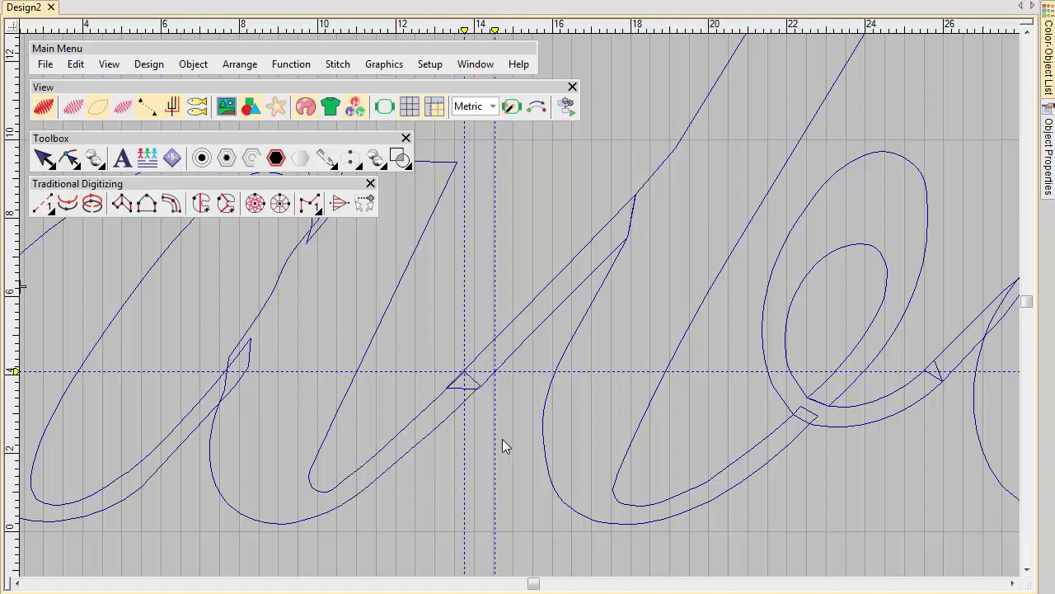
Step: Reshape the b's entry stroke so its lower end meets the guide crossing
click(485, 357)
click(74, 162)
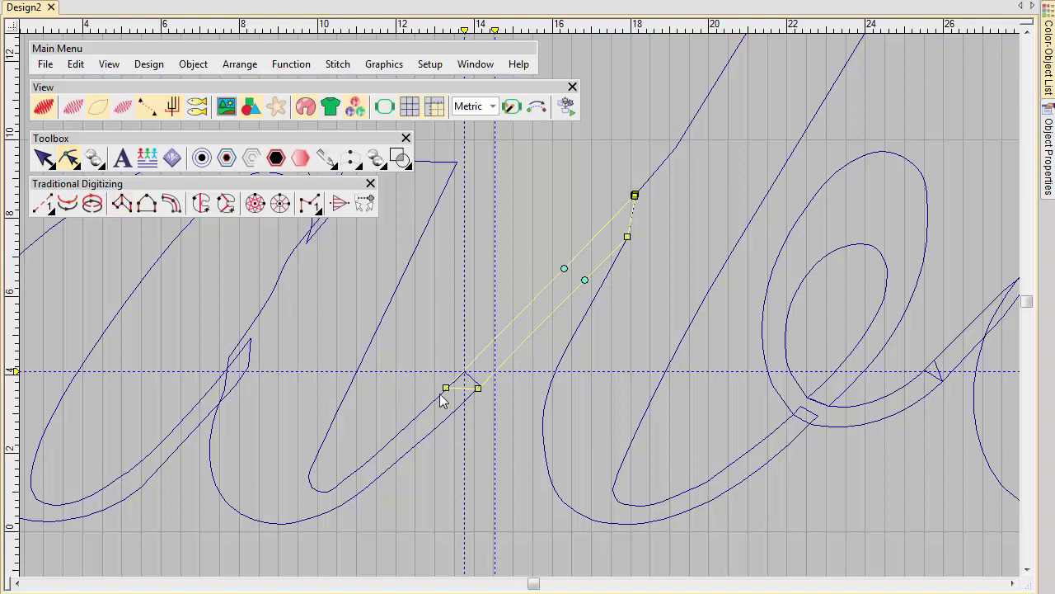
drag(445, 388, 478, 387)
key(Escape)
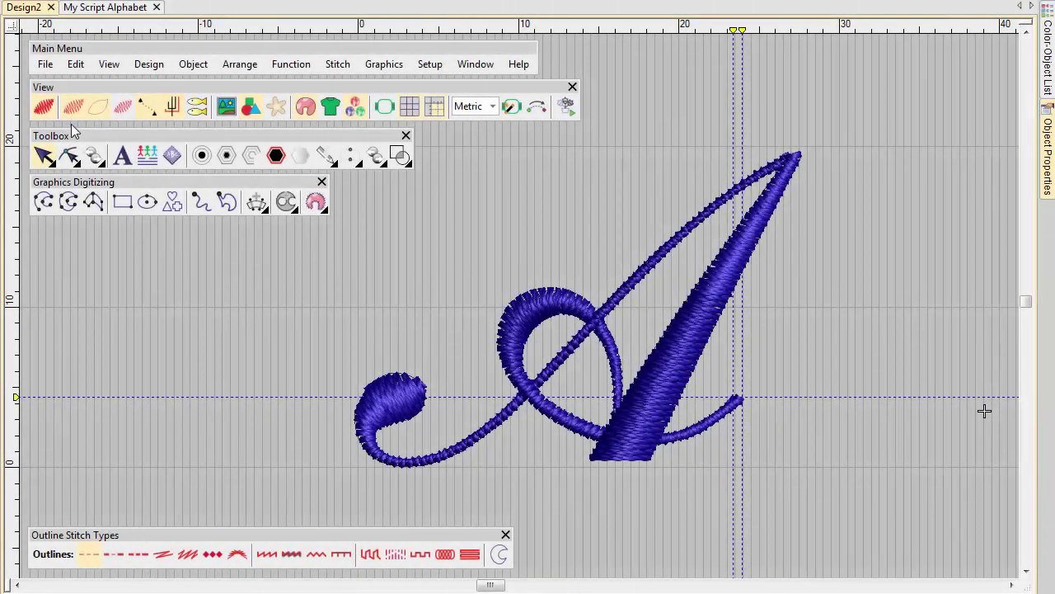
Step: Hide stitches and digitize an open line following the A's slant from its top tip
click(69, 114)
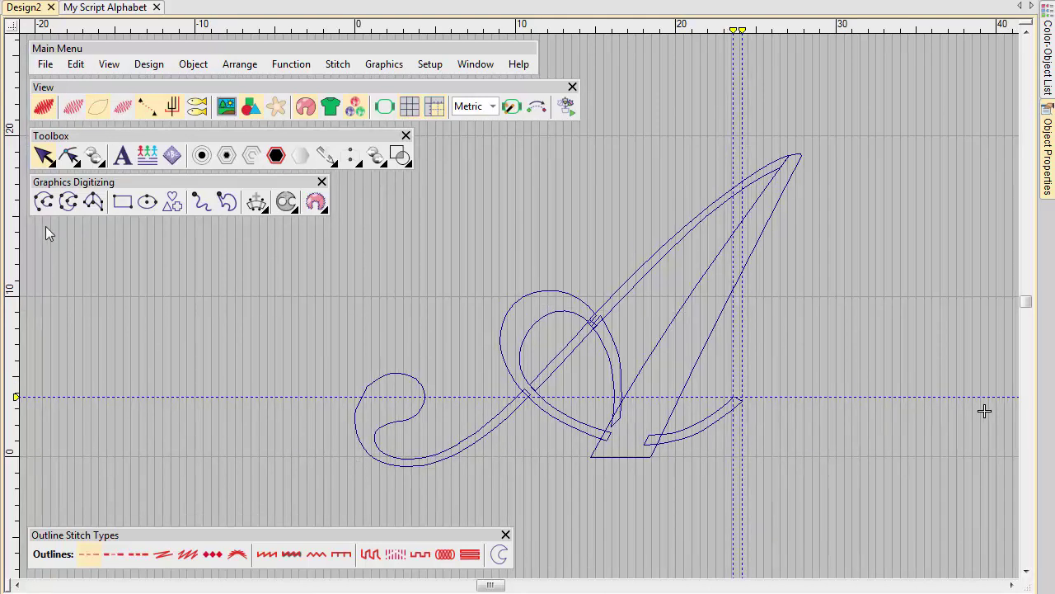
click(45, 203)
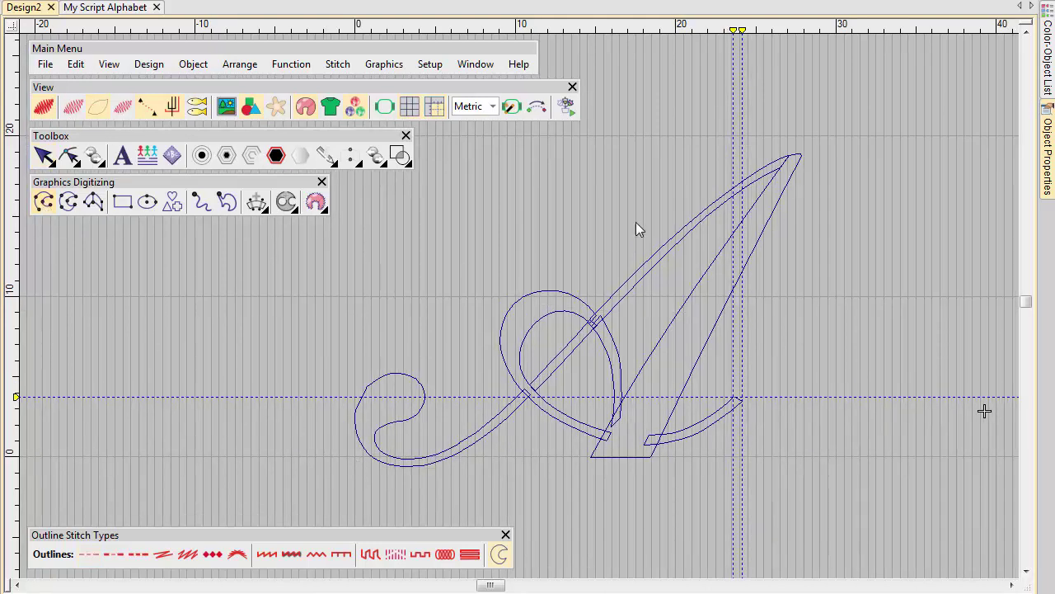
click(800, 162)
click(641, 475)
key(Return)
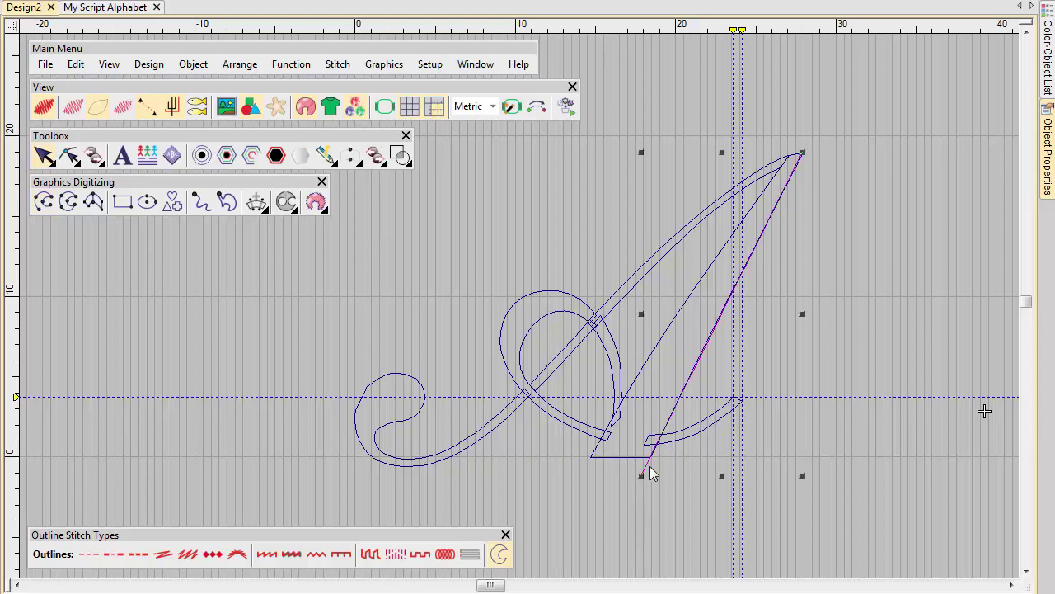
Step: Position slanted lines just right of the A and left of its curl, then begin a baseline
mouse_move(651, 474)
mouse_down()
mouse_move(696, 470)
mouse_move(648, 468)
mouse_up()
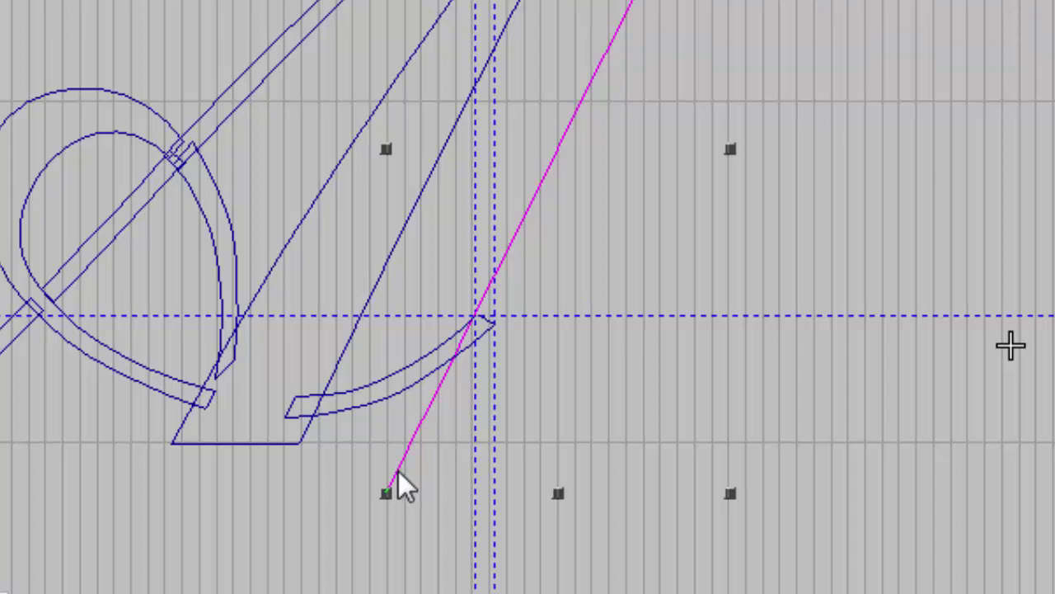
drag(399, 486, 334, 458)
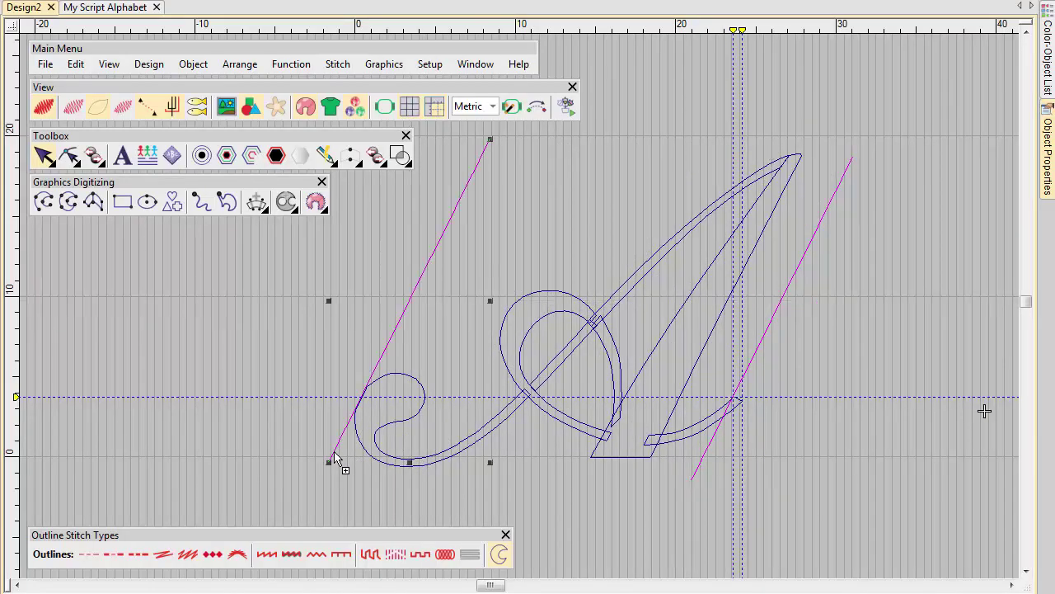
click(52, 211)
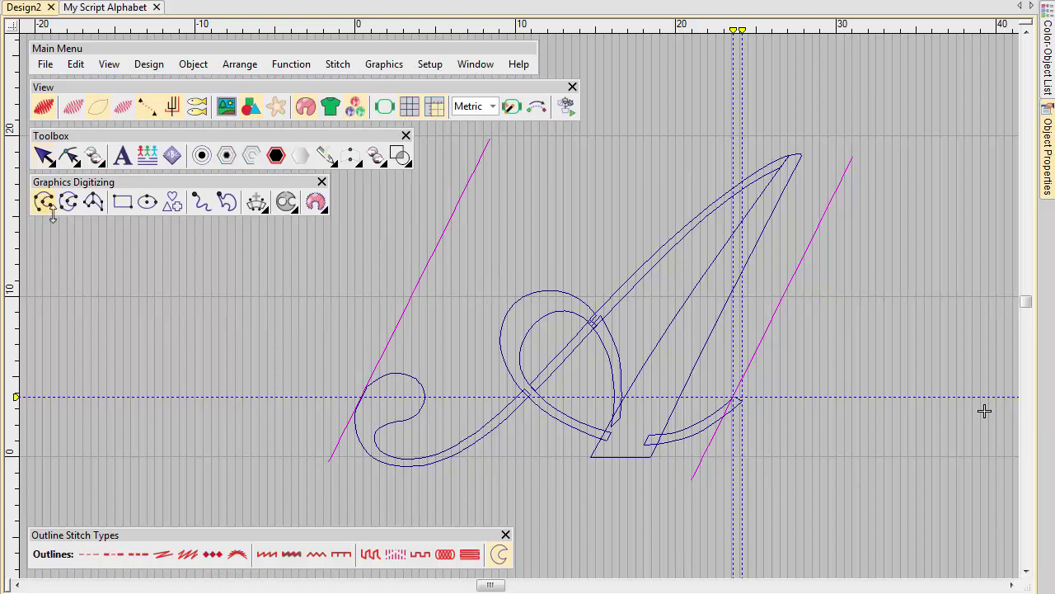
click(319, 456)
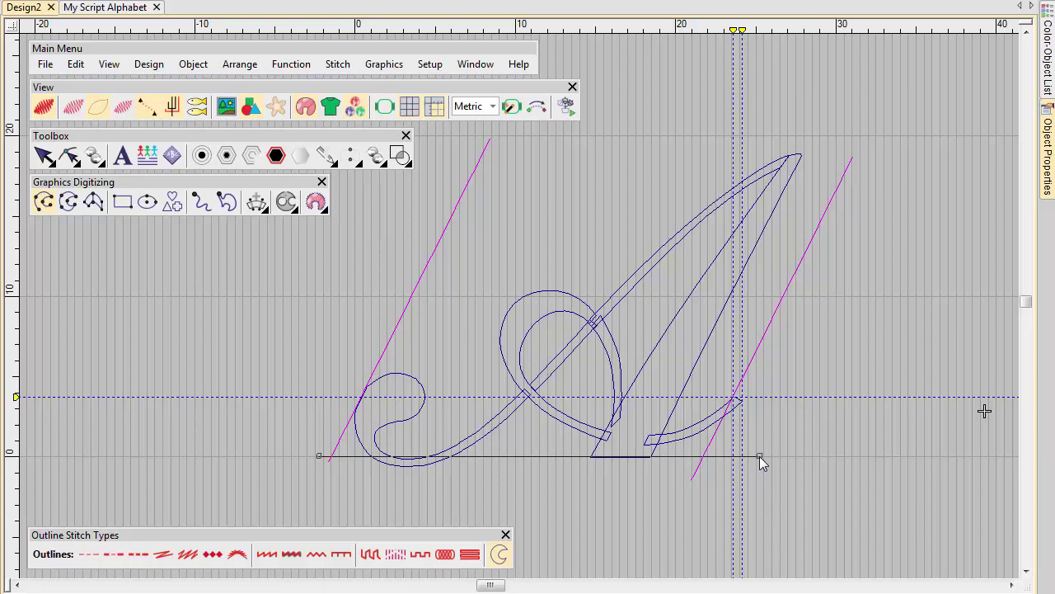
Step: Finish the baseline and select the A's curl, loop and strokes together
double_click(759, 456)
click(511, 408)
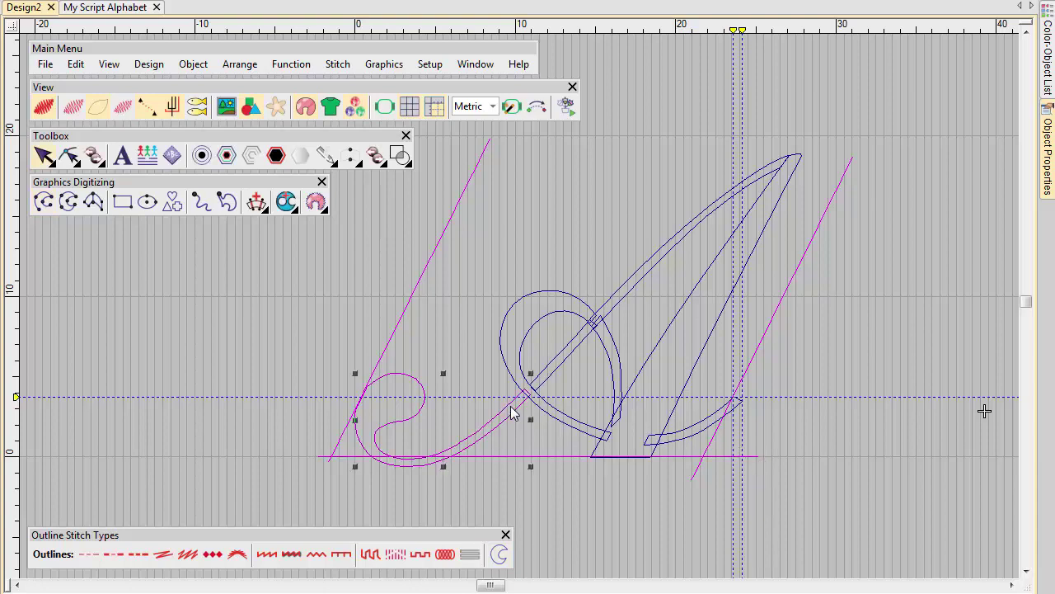
ctrl+click(510, 409)
ctrl+click(611, 315)
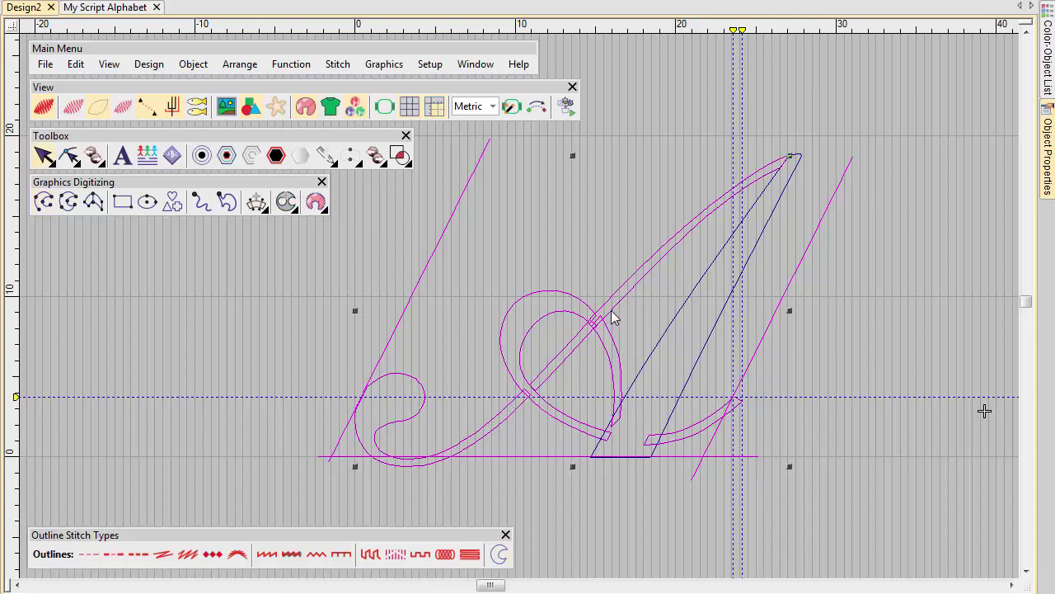
ctrl+click(648, 363)
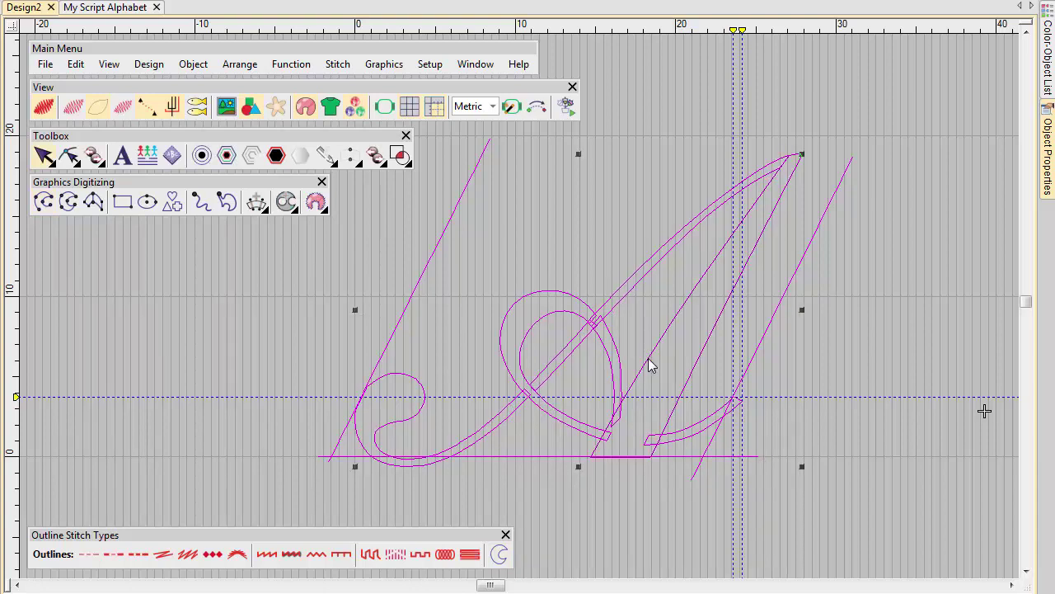
Step: Create a new alphabet, My Script Alphabet, with Closest join as its default join type
click(192, 64)
click(232, 237)
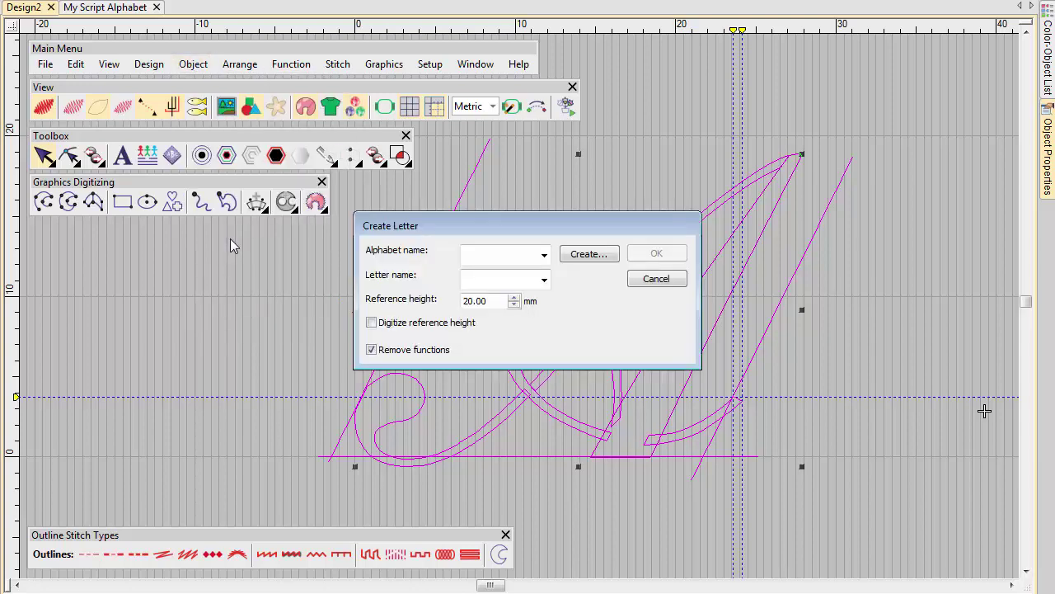
click(617, 254)
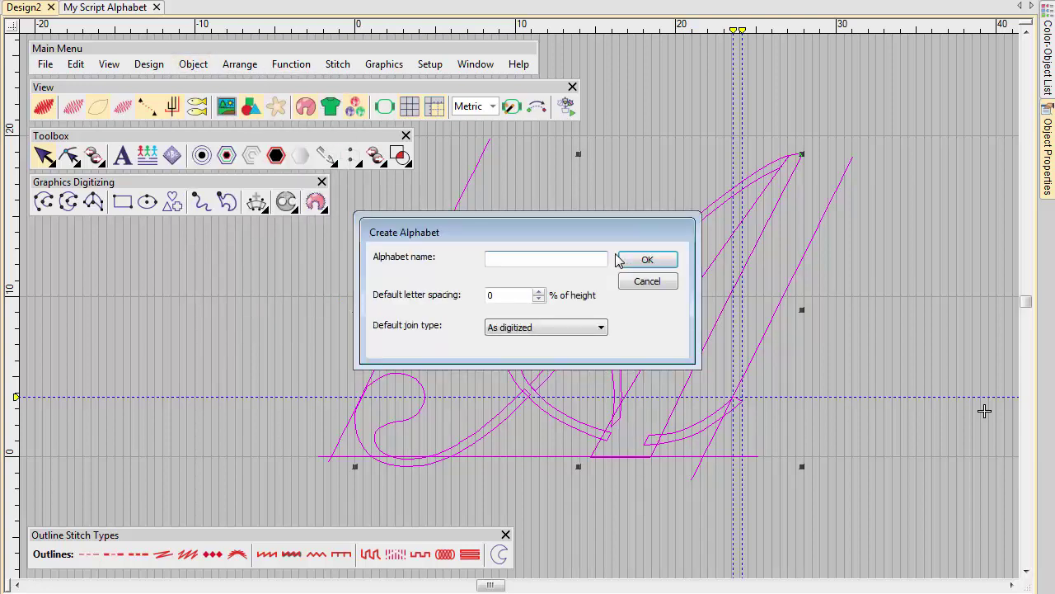
click(548, 328)
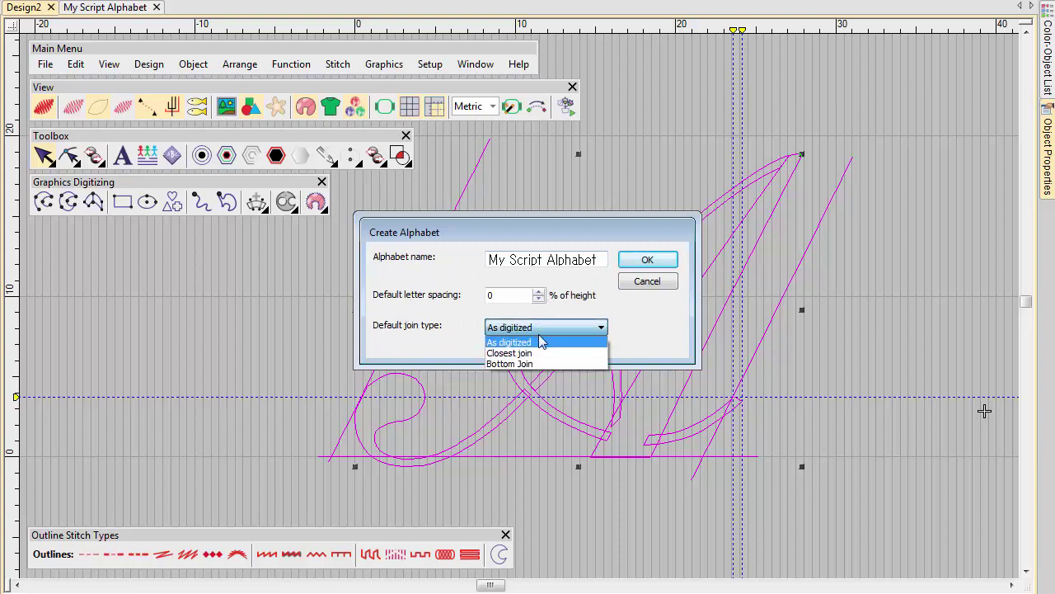
click(511, 352)
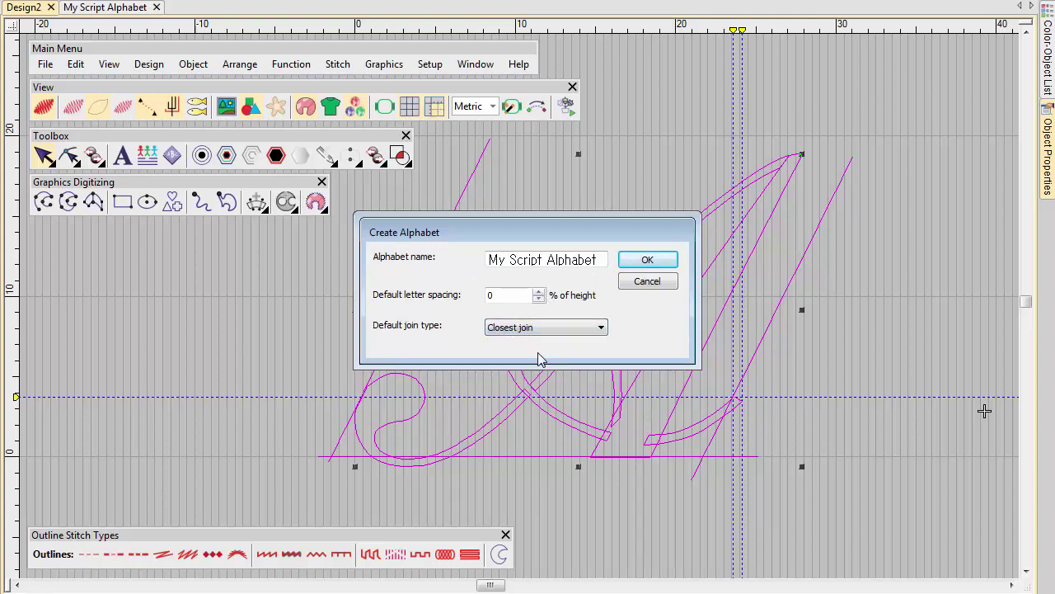
click(656, 262)
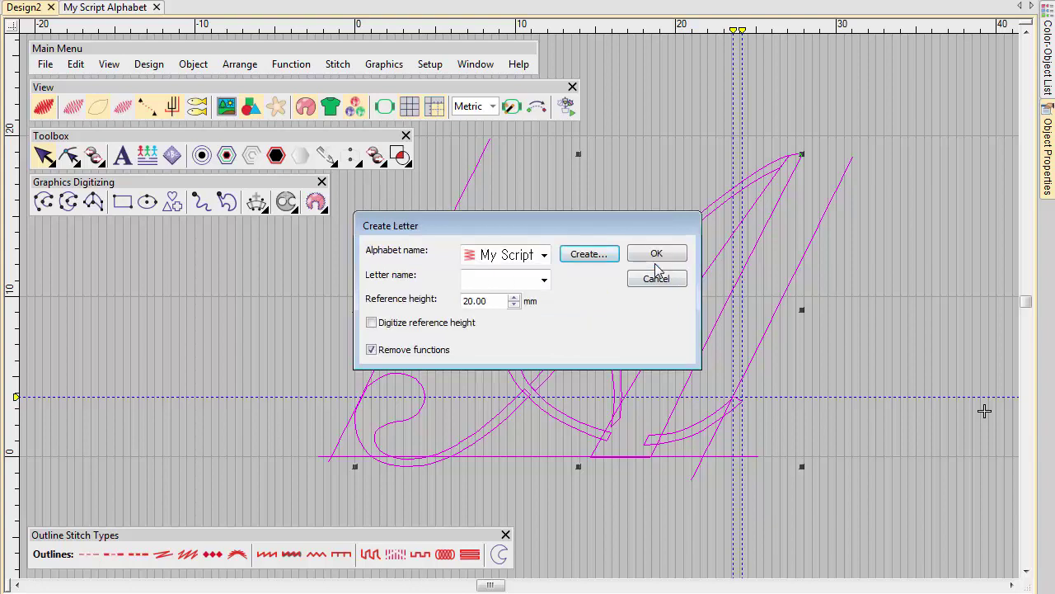
Step: Name the letter A and mark its baseline from left to right to save it
click(491, 281)
text(A)
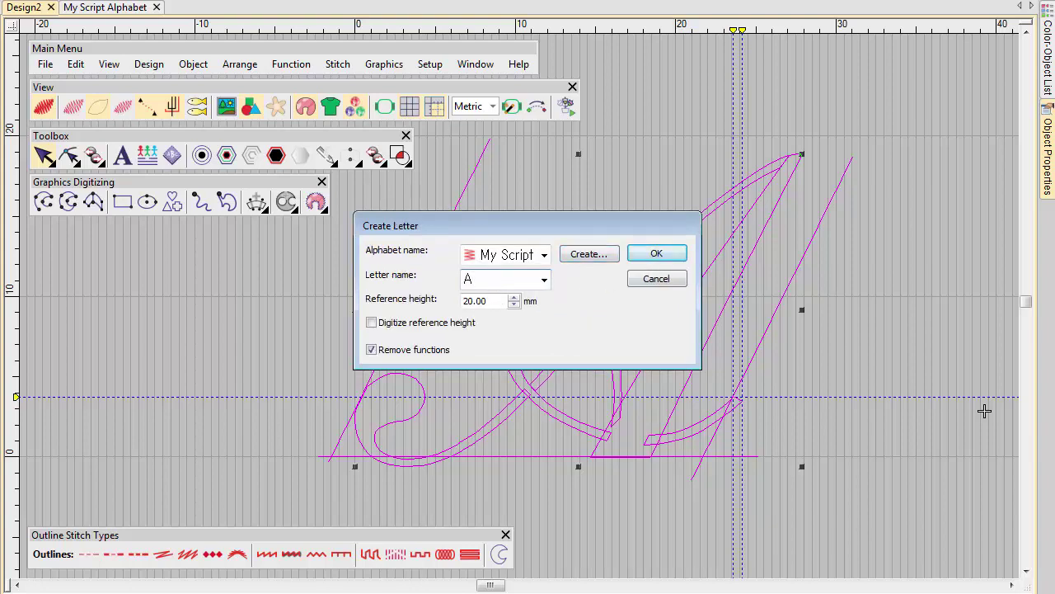
click(653, 254)
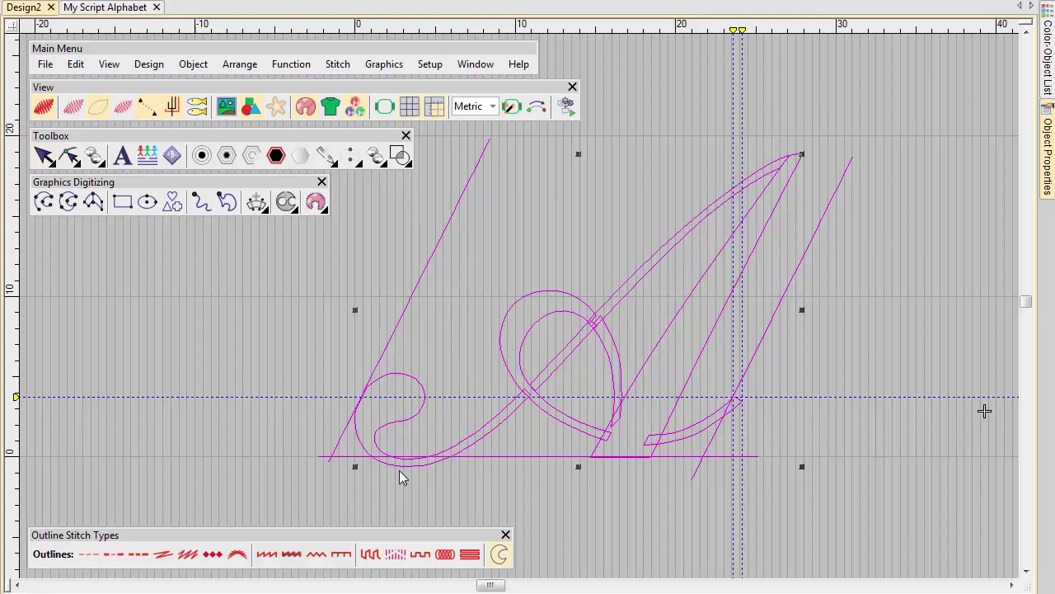
click(334, 464)
click(708, 466)
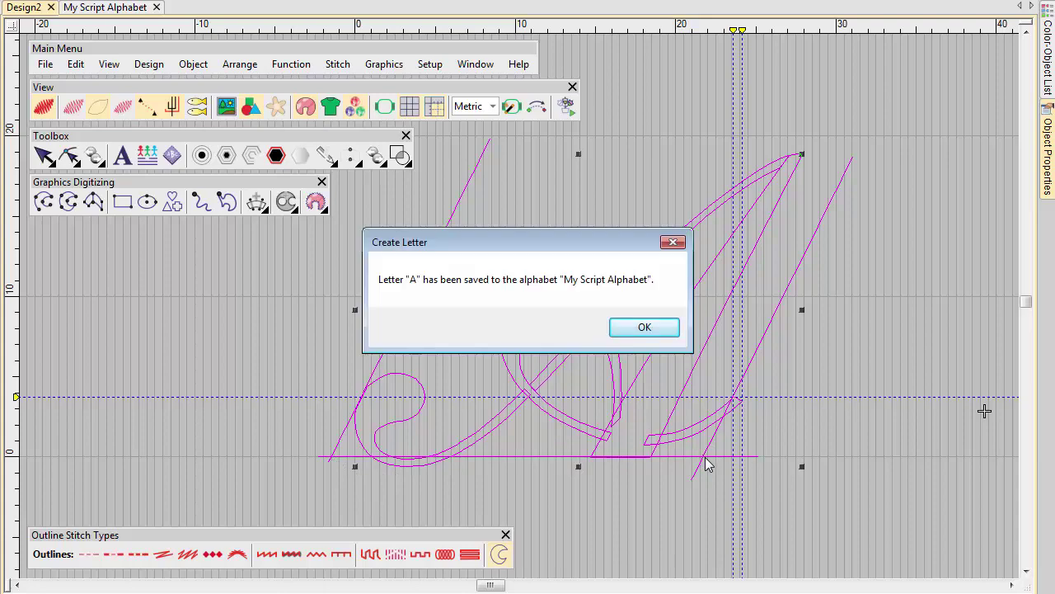
click(672, 333)
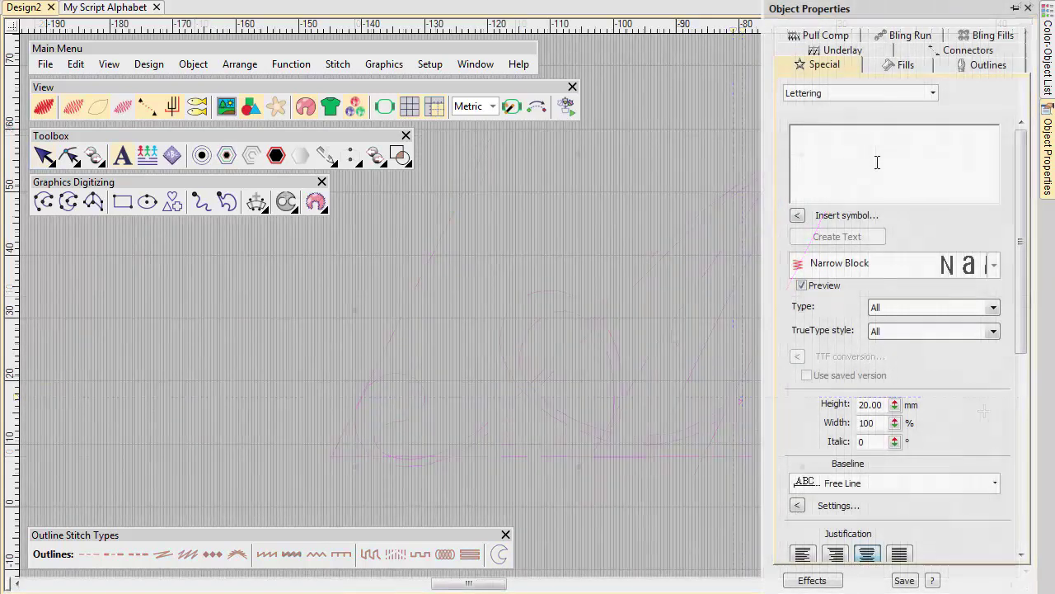
Step: Enter AabcB as the lettering text and bring up the alphabet list showing My Script Alphabet
text(AabcB)
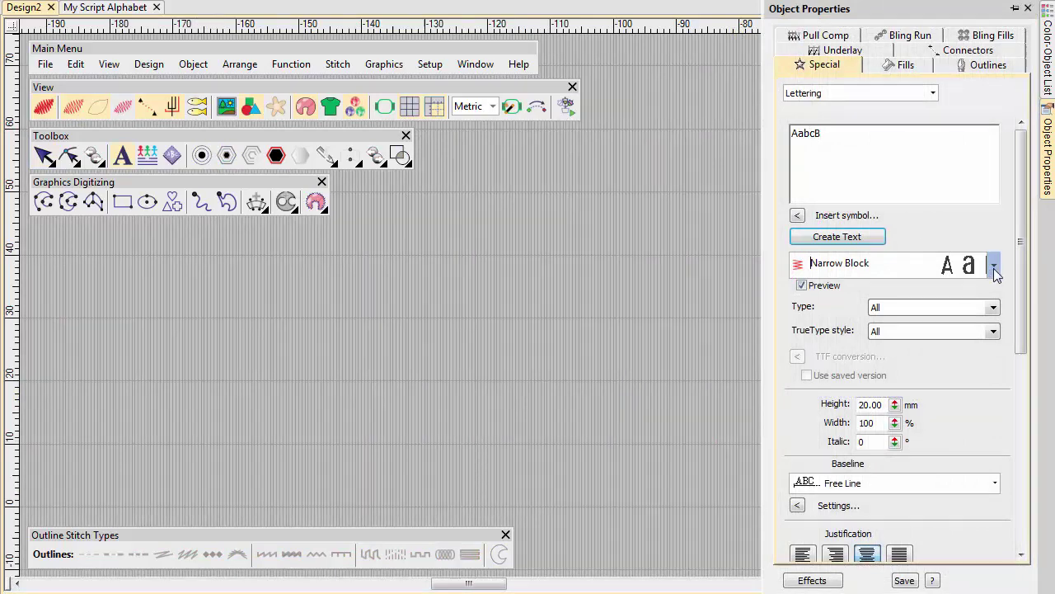
click(993, 266)
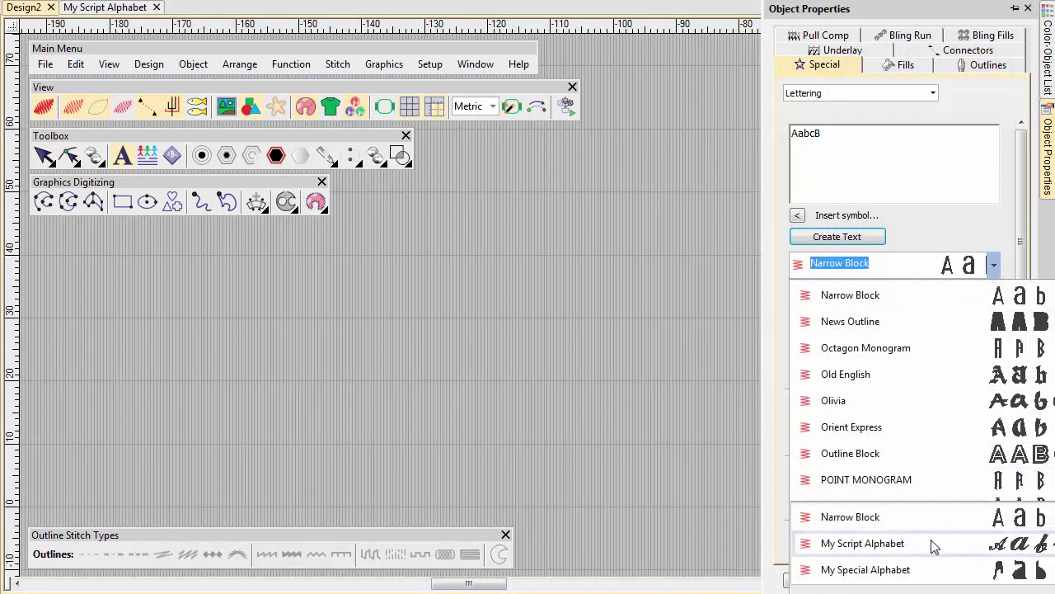